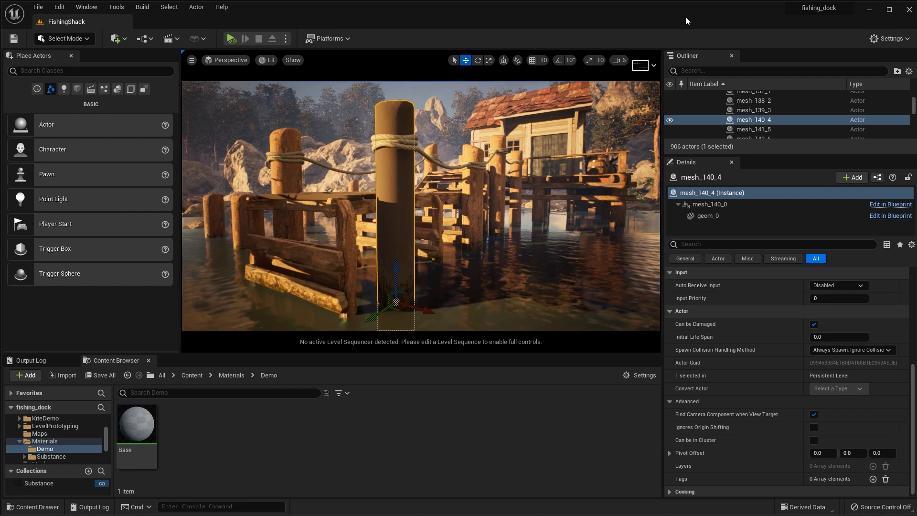
Search the Unreal plugin manager for the Substance plugin
{"action": "key", "text": "alt+Tab"}
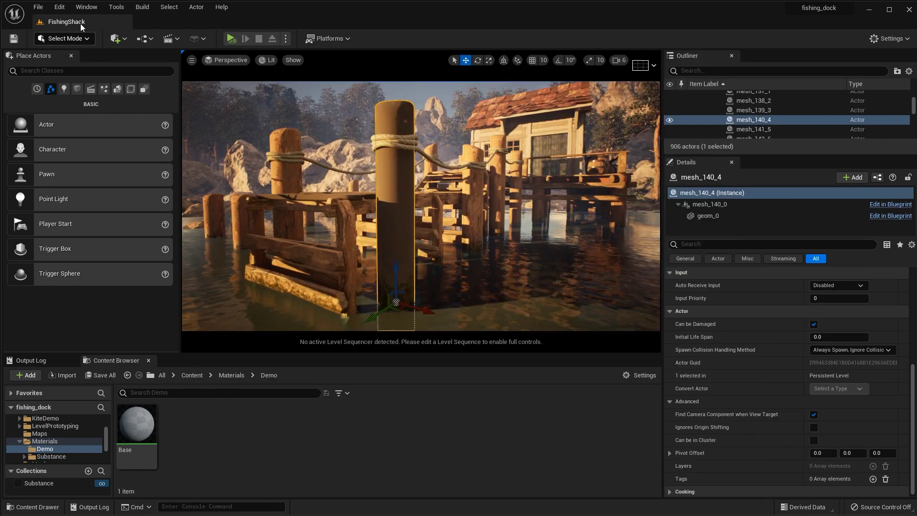
{"action": "left_click", "coordinate": [59, 7]}
{"action": "left_click", "coordinate": [89, 160]}
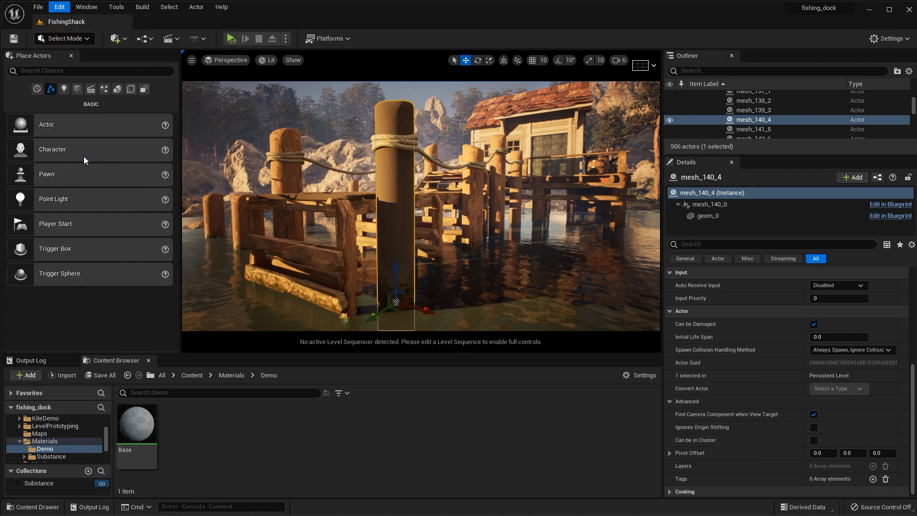
{"action": "type", "text": "substance"}
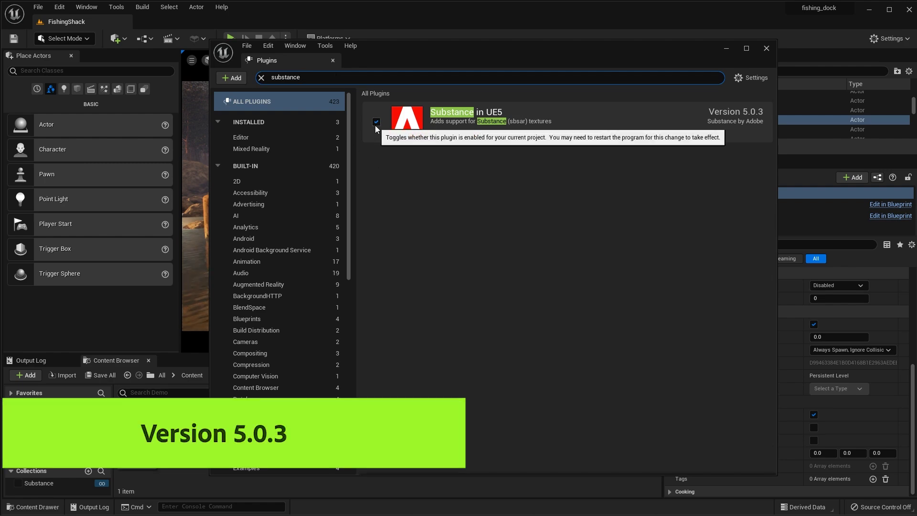
Leave the plugin list and bring up Substance 3D Modeler's Export dialog for the dock model
{"action": "left_click", "coordinate": [766, 48]}
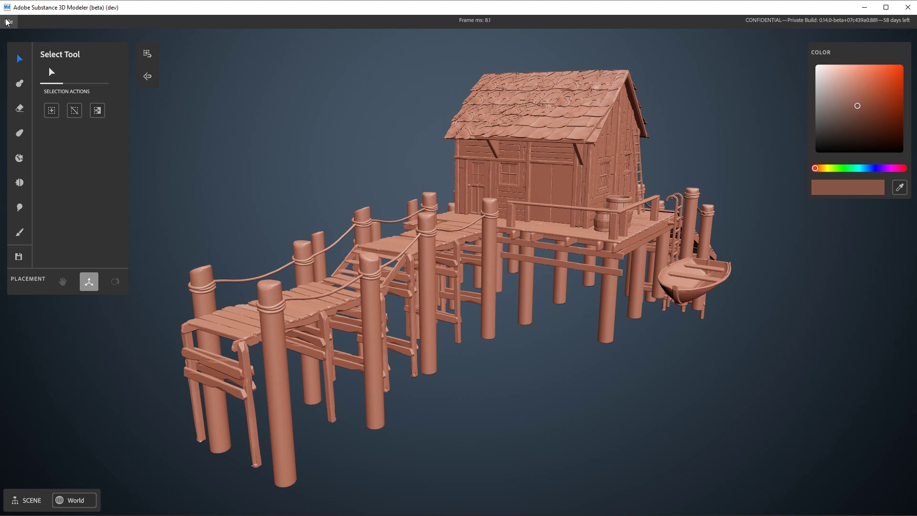
{"action": "left_click", "coordinate": [9, 21]}
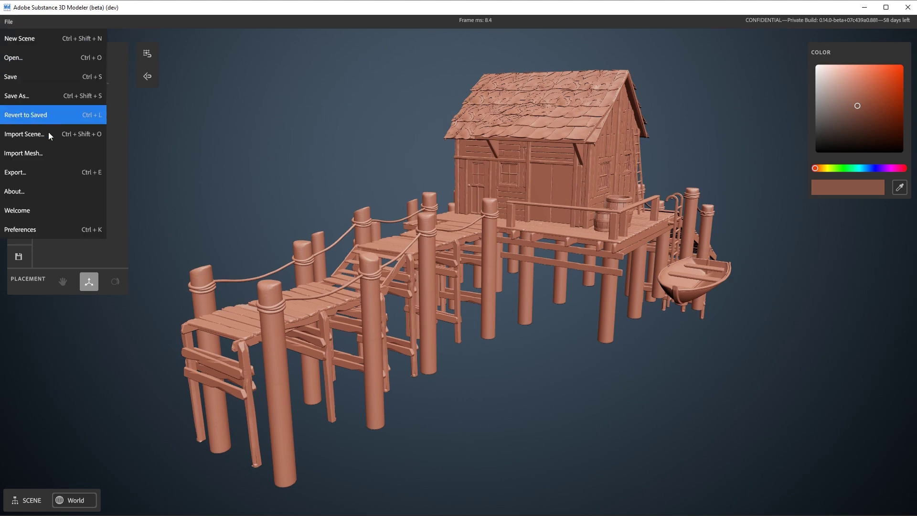
{"action": "left_click", "coordinate": [53, 173]}
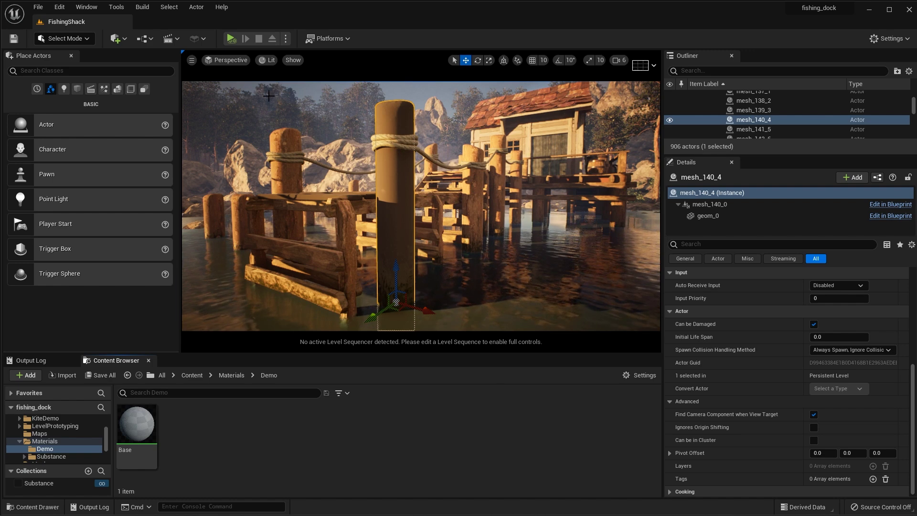
Launch the Substance 3D community assets website from Unreal's Substance toolbar menu
{"action": "left_click", "coordinate": [204, 39]}
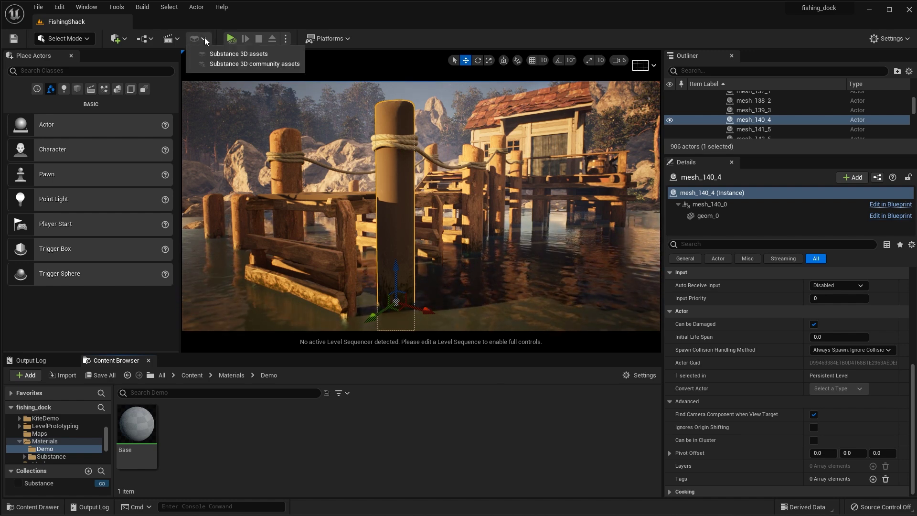
{"action": "left_click", "coordinate": [262, 64]}
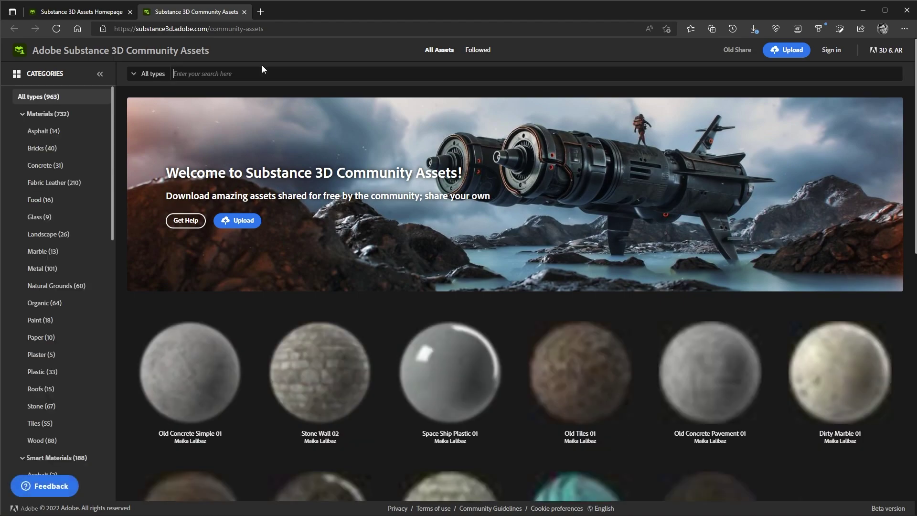
Browse the community wood, rock and sand materials, then go to the Substance 3D Assets homepage
{"action": "scroll", "coordinate": [463, 191], "scroll_direction": "down", "scroll_amount": 20}
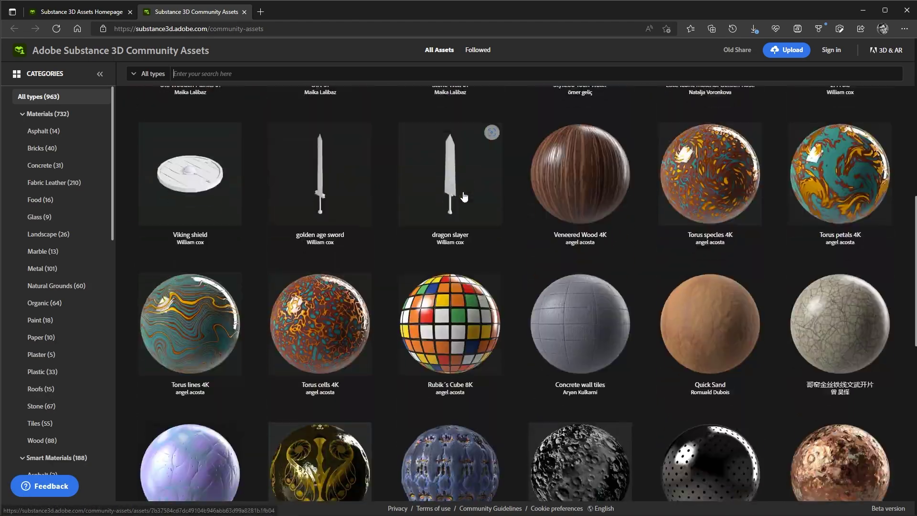
{"action": "scroll", "coordinate": [463, 195], "scroll_direction": "down", "scroll_amount": 20}
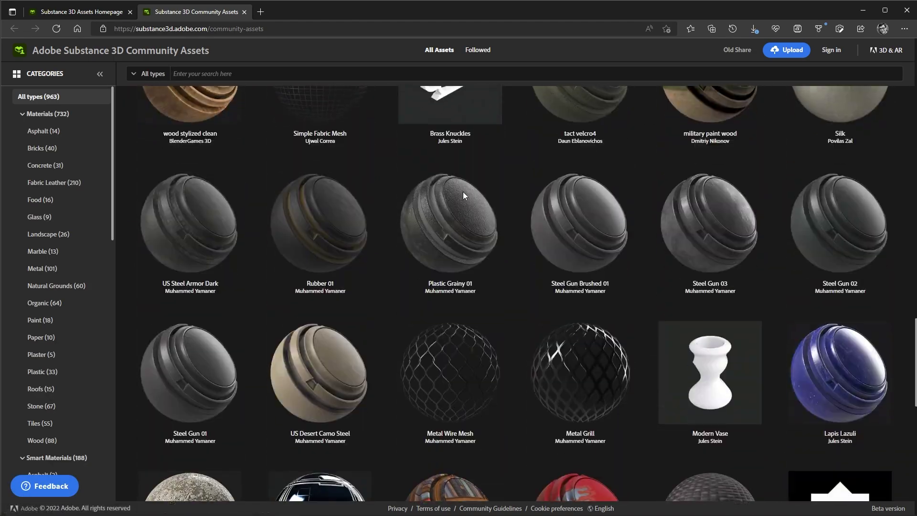
{"action": "scroll", "coordinate": [463, 195], "scroll_direction": "down", "scroll_amount": 20}
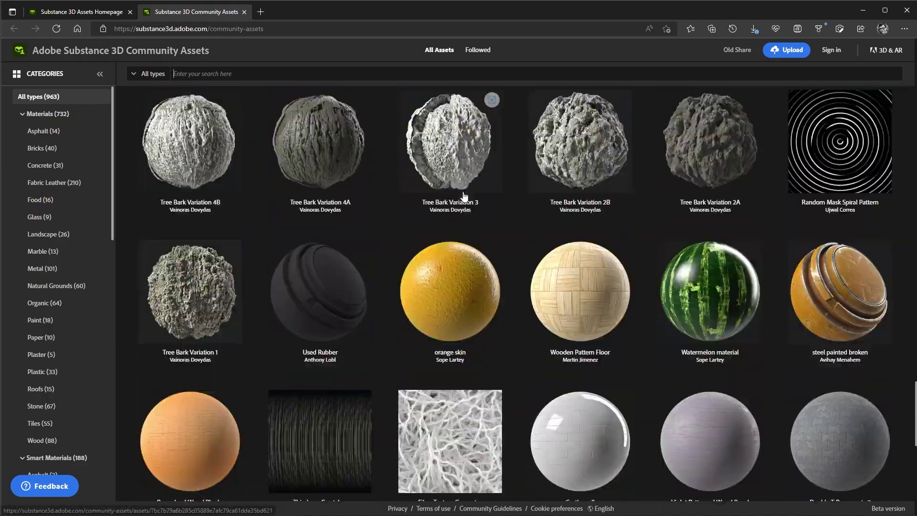
{"action": "scroll", "coordinate": [463, 196], "scroll_direction": "down", "scroll_amount": 20}
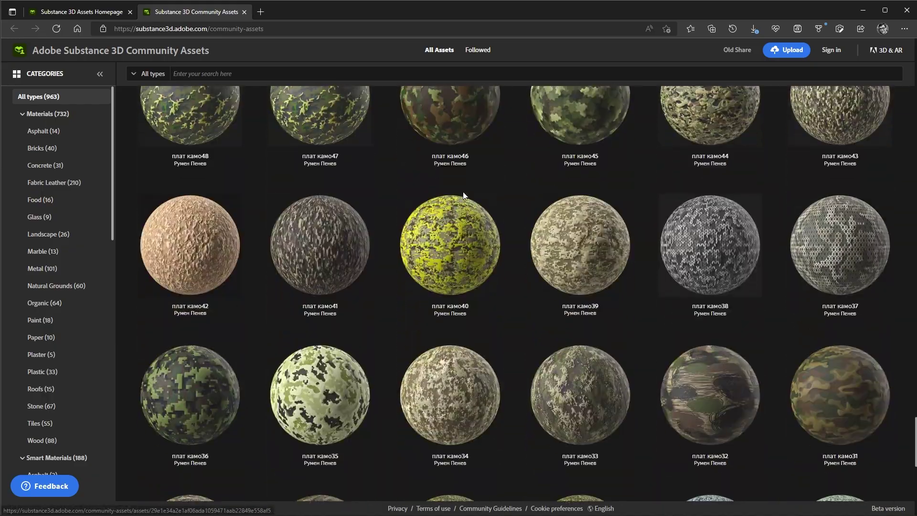
{"action": "scroll", "coordinate": [463, 196], "scroll_direction": "down", "scroll_amount": 7}
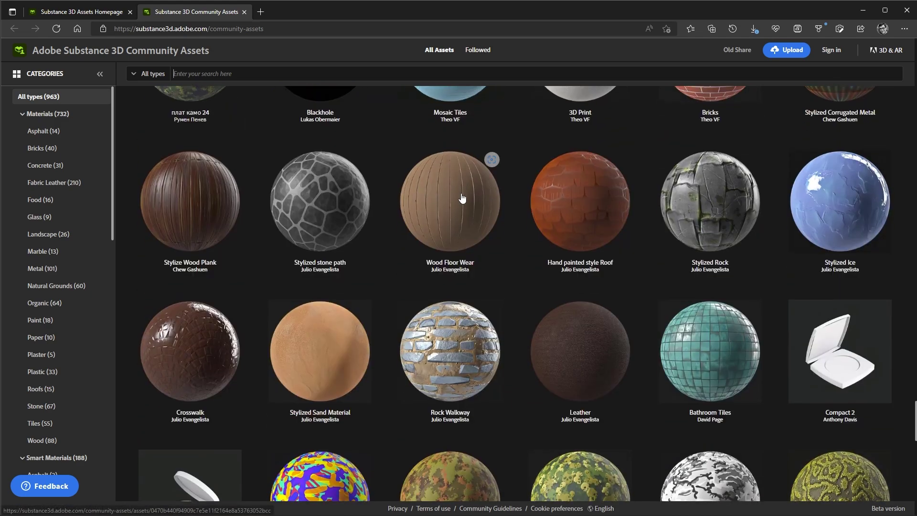
{"action": "scroll", "coordinate": [62, 239], "scroll_direction": "down", "scroll_amount": 10}
{"action": "left_click", "coordinate": [82, 10]}
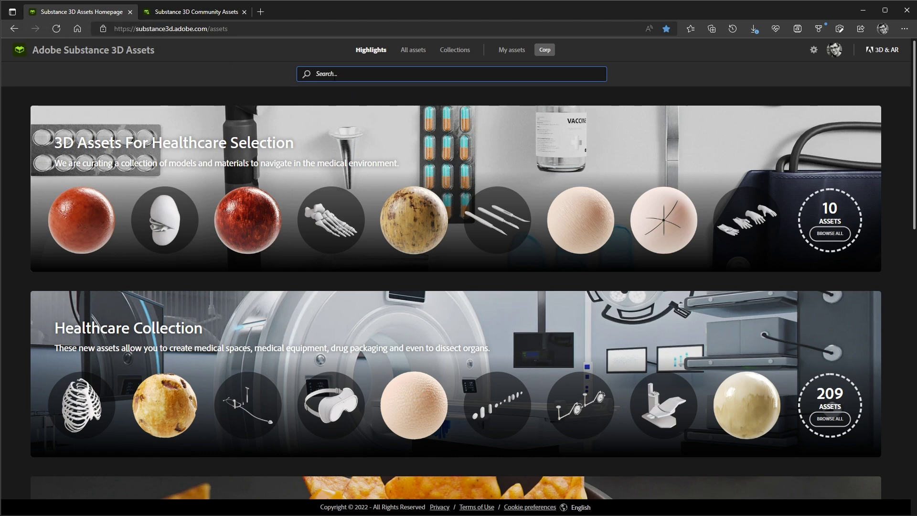
Search Substance 3D Assets for 'rotten wood' and view the Rotten Wood material page
{"action": "type", "text": "rotten wood"}
{"action": "key", "text": "Return"}
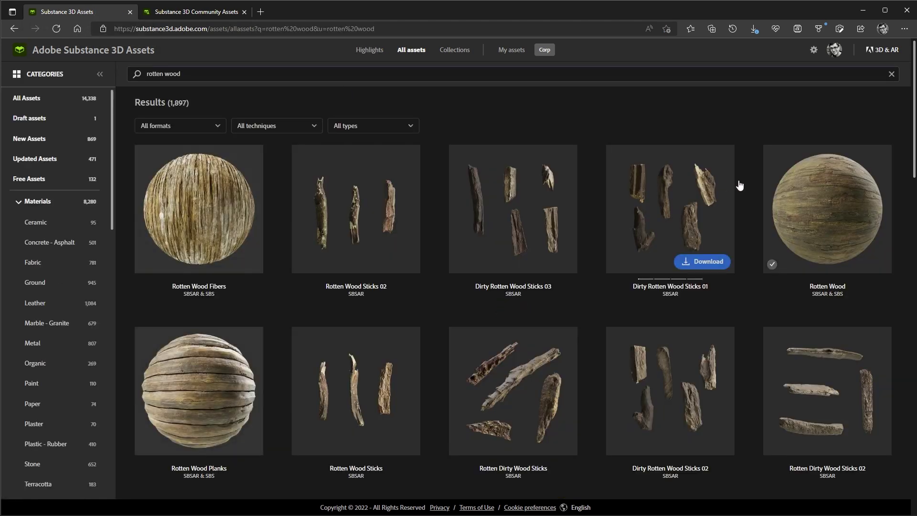
{"action": "left_click", "coordinate": [781, 189]}
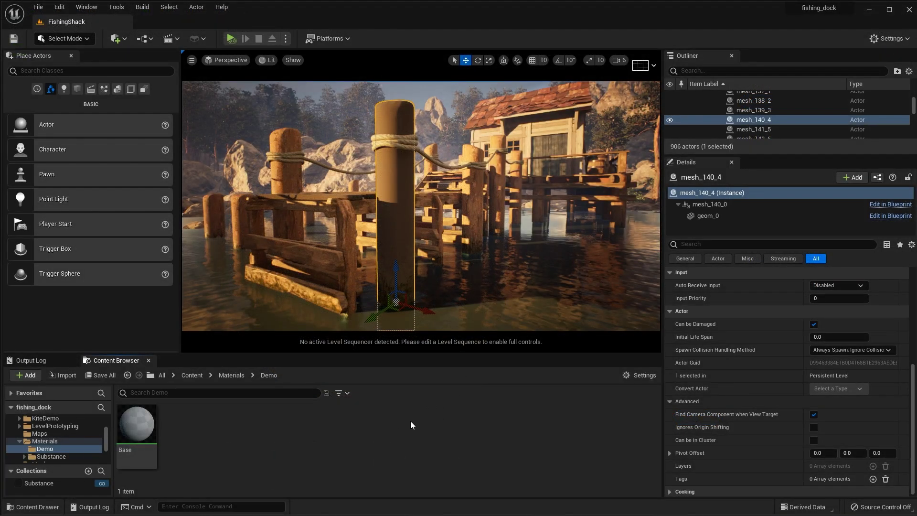
Import rotten_wood_02.sbsar into the /Game/Materials/Demo folder
{"action": "right_click", "coordinate": [409, 415]}
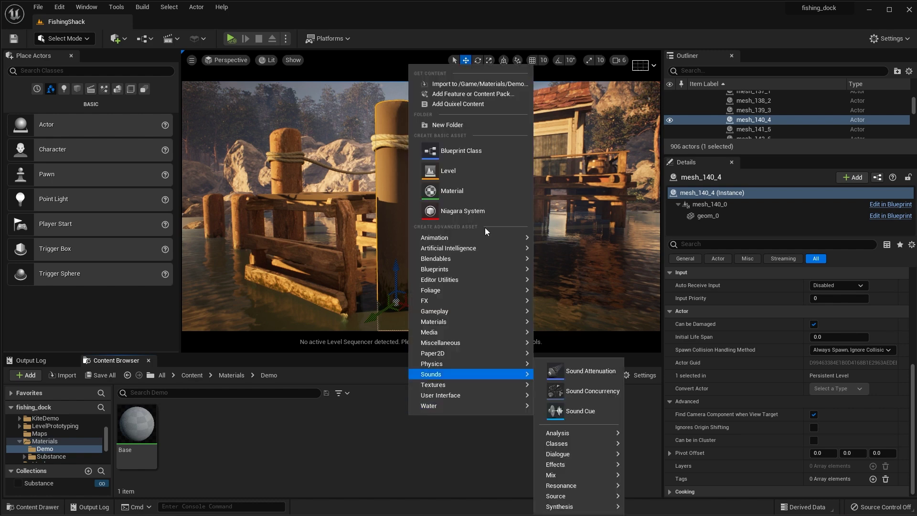
{"action": "left_click", "coordinate": [488, 88]}
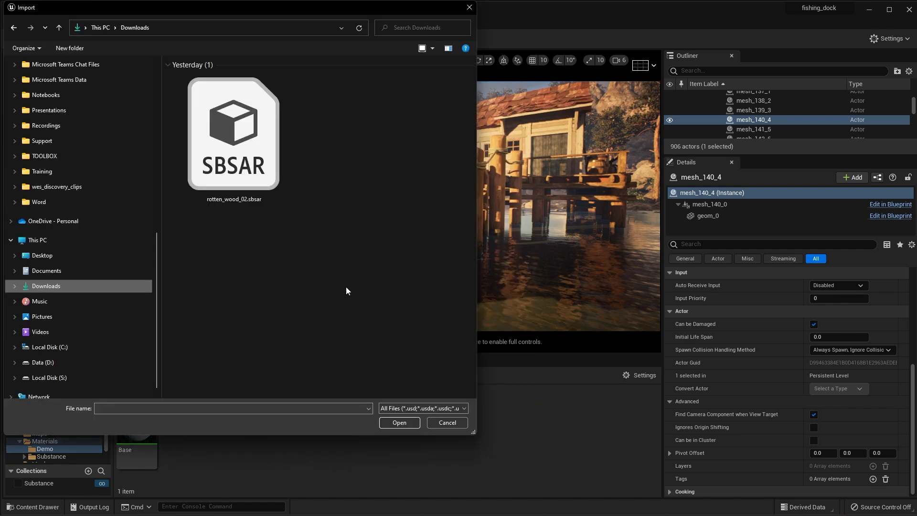
{"action": "left_click", "coordinate": [244, 149]}
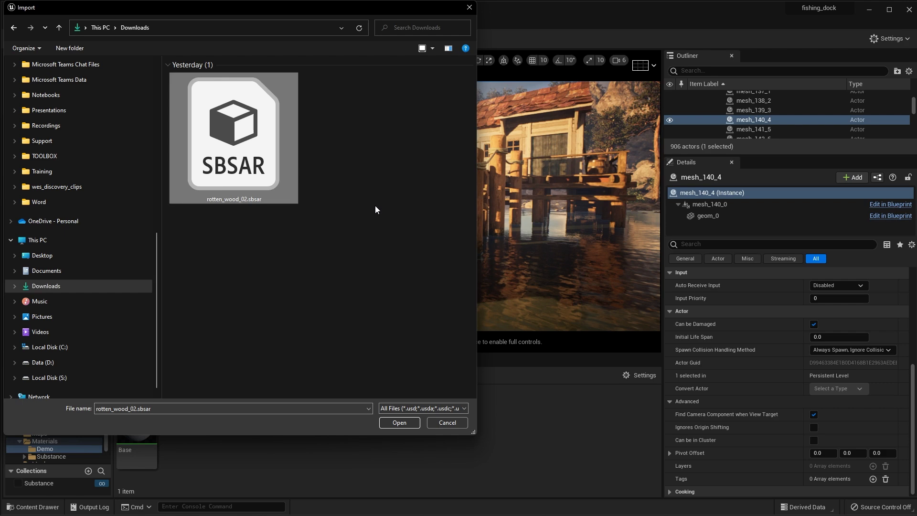
{"action": "left_click", "coordinate": [400, 423]}
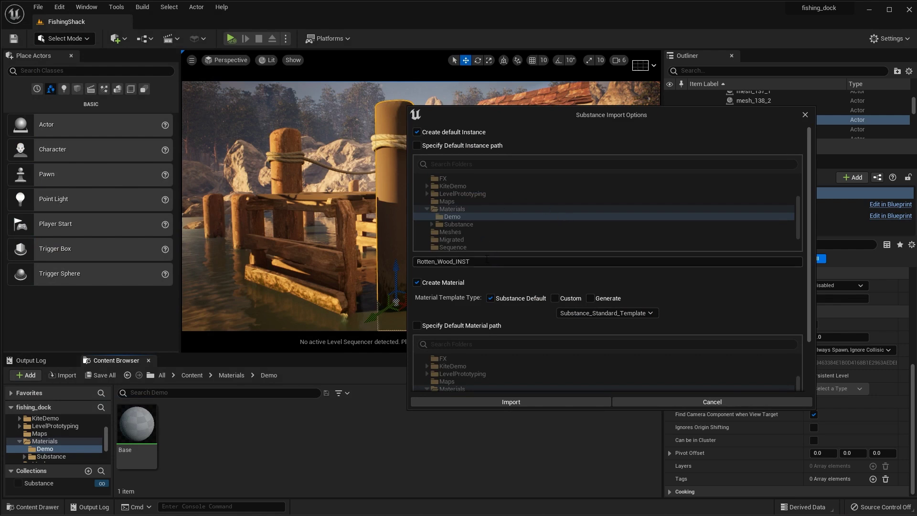
Import the rotten wood Substance with Substance Default and the Substance_TriPlanar_Template material template
{"action": "scroll", "coordinate": [492, 264], "scroll_direction": "down", "scroll_amount": 3}
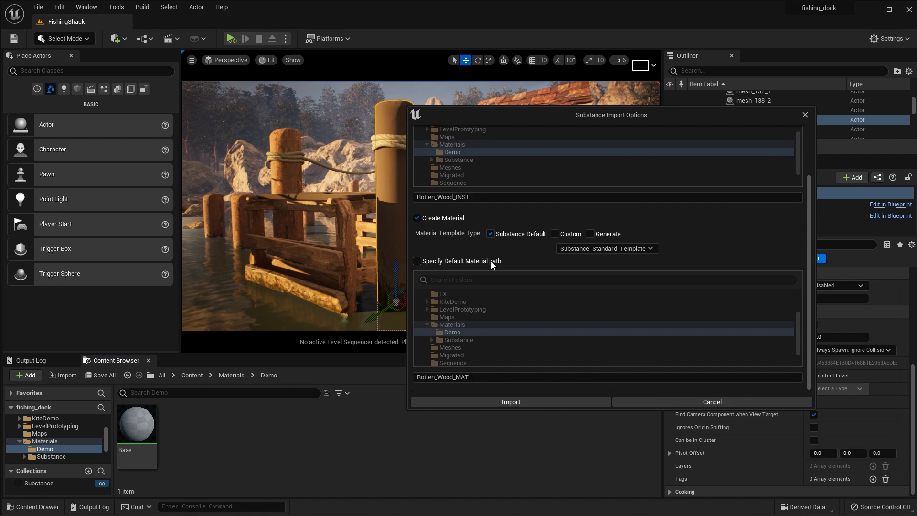
{"action": "scroll", "coordinate": [495, 379], "scroll_direction": "up", "scroll_amount": 1}
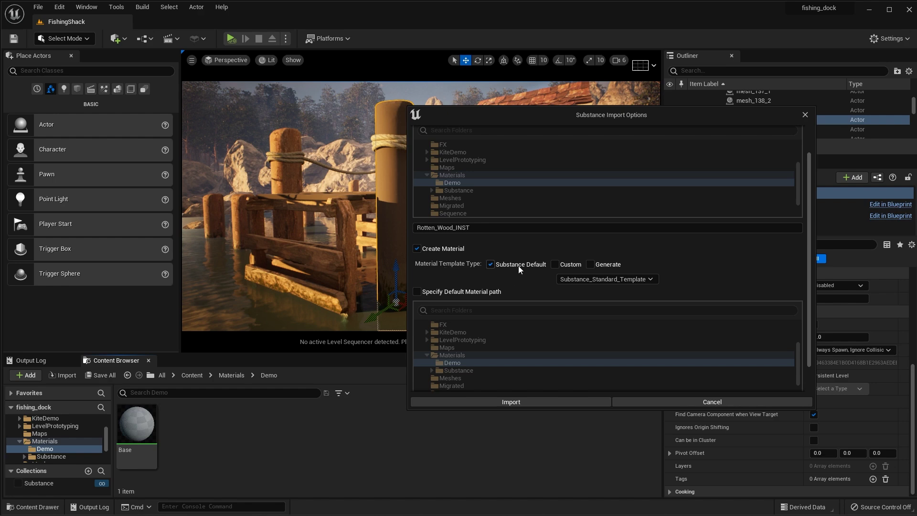
{"action": "left_click", "coordinate": [555, 263]}
{"action": "scroll", "coordinate": [687, 313], "scroll_direction": "down", "scroll_amount": 1}
{"action": "scroll", "coordinate": [686, 313], "scroll_direction": "down", "scroll_amount": 3}
{"action": "left_click", "coordinate": [494, 205]}
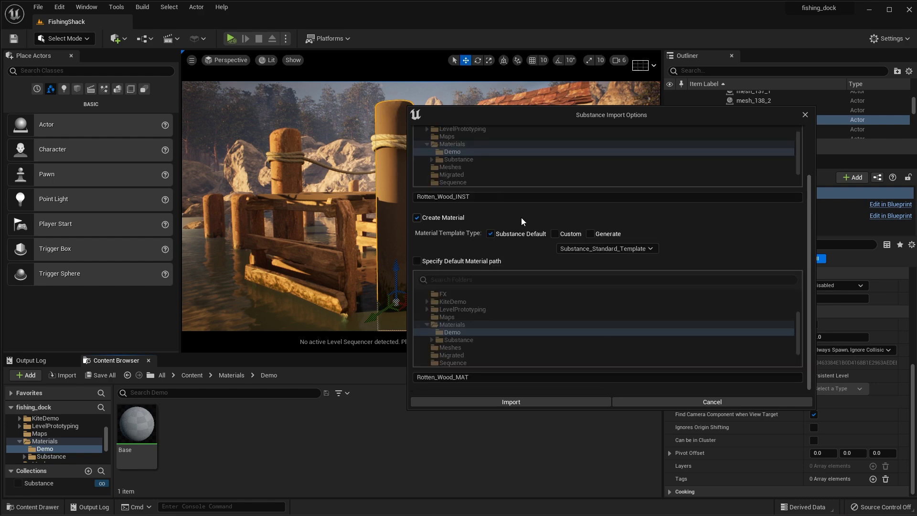
{"action": "left_click", "coordinate": [652, 249]}
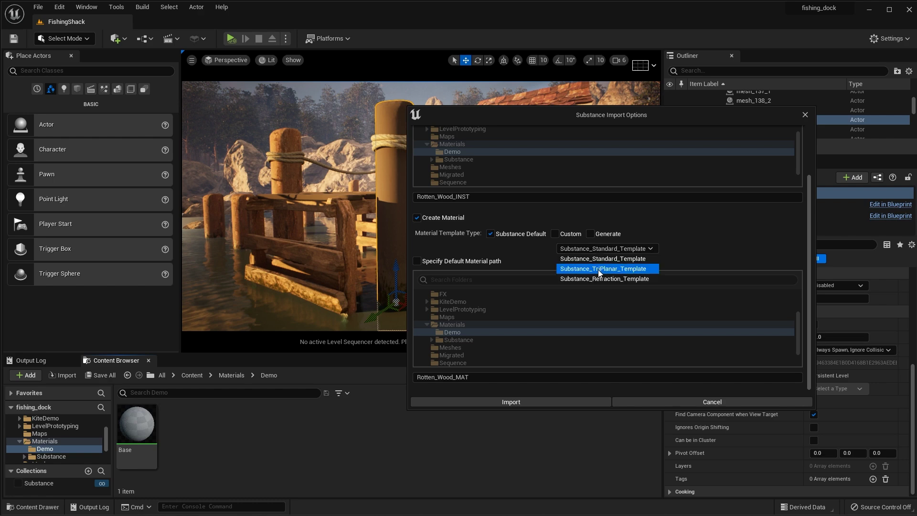
{"action": "left_click", "coordinate": [598, 270]}
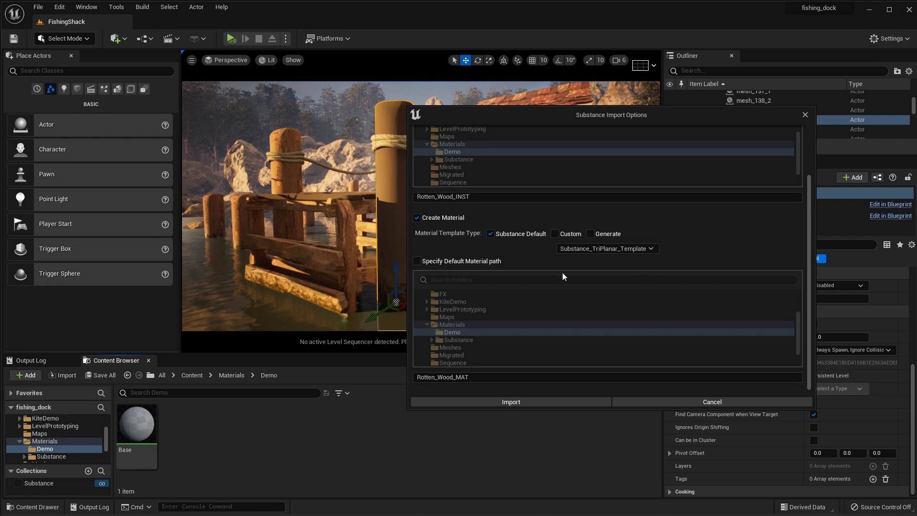
{"action": "left_click", "coordinate": [533, 404]}
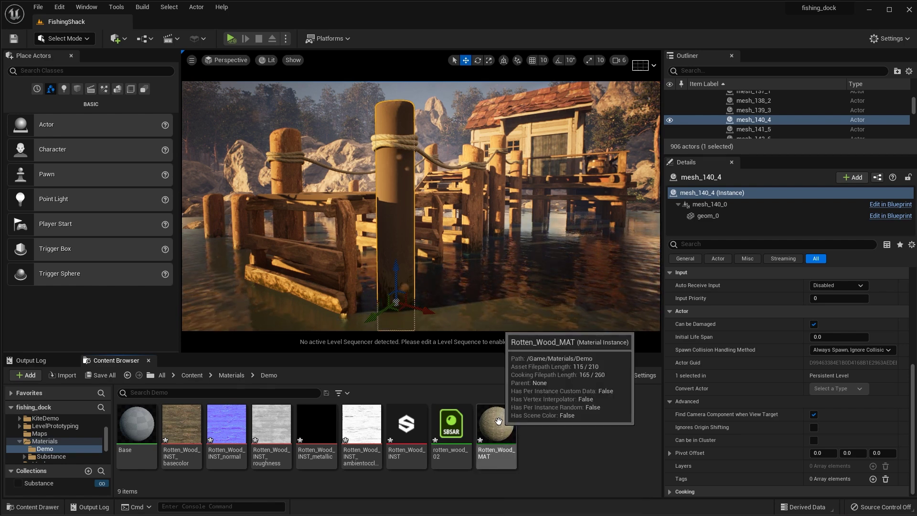
Apply Rotten_Wood_MAT to dock post mesh_140_4 and fly in and back to inspect it
{"action": "left_click_drag", "start_coordinate": [500, 415], "coordinate": [393, 185]}
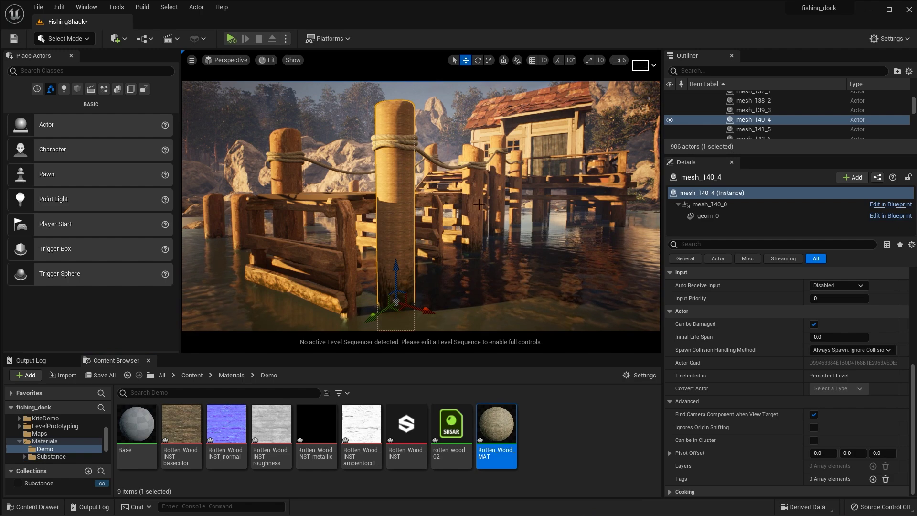
{"action": "key", "text": "w"}
{"action": "right_click_drag", "start_coordinate": [511, 227], "coordinate": [511, 227]}
{"action": "key", "text": "s"}
{"action": "right_click_drag", "start_coordinate": [555, 202], "coordinate": [556, 203]}
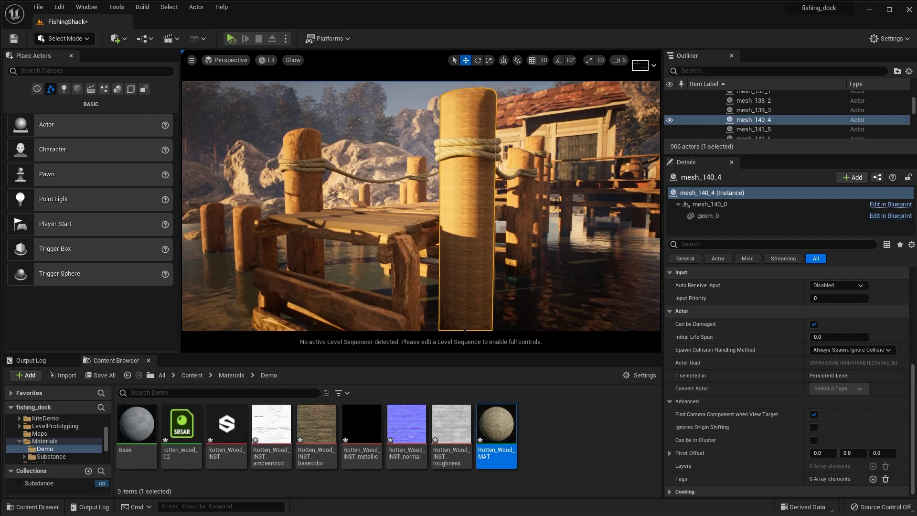
Open Rotten_Wood_MAT and turn on Use Physical Size
{"action": "double_click", "coordinate": [497, 423]}
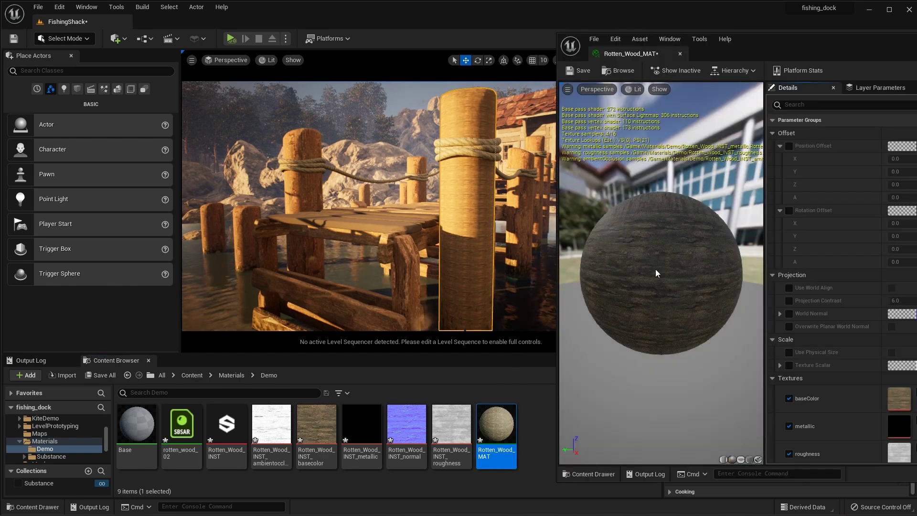
{"action": "right_click_drag", "start_coordinate": [513, 205], "coordinate": [552, 206]}
{"action": "left_click_drag", "start_coordinate": [794, 50], "coordinate": [640, 36]}
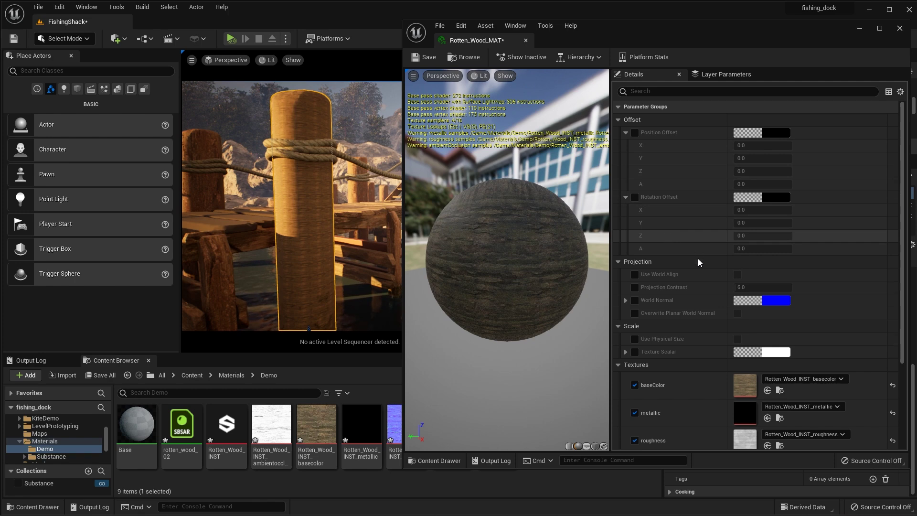
{"action": "scroll", "coordinate": [699, 262], "scroll_direction": "down", "scroll_amount": 1}
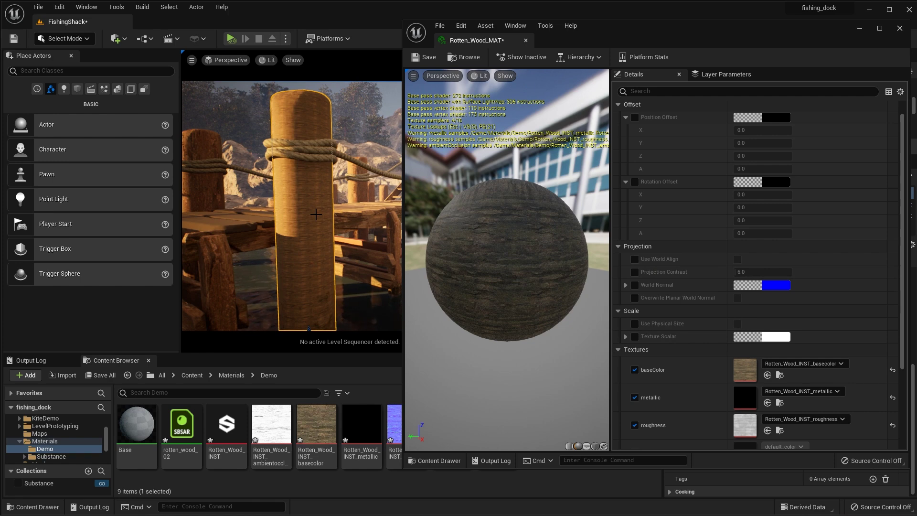
{"action": "left_click", "coordinate": [635, 324]}
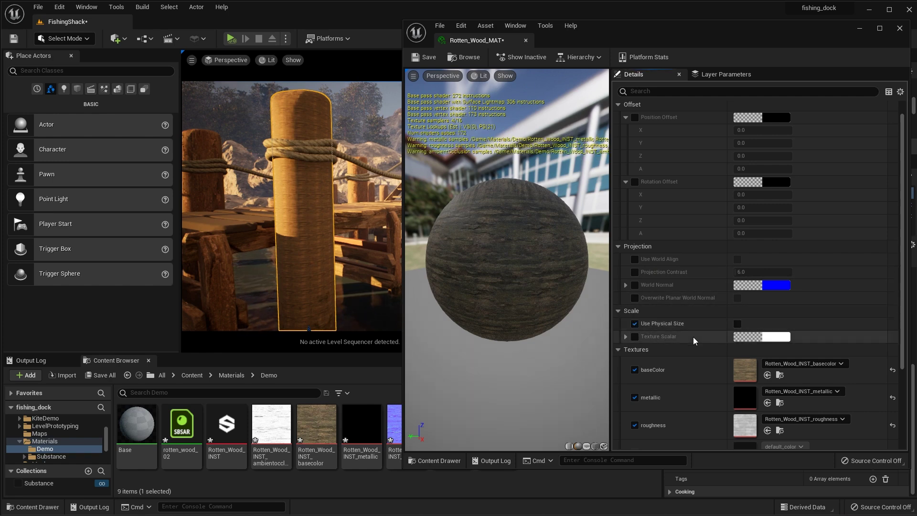
{"action": "left_click", "coordinate": [738, 324]}
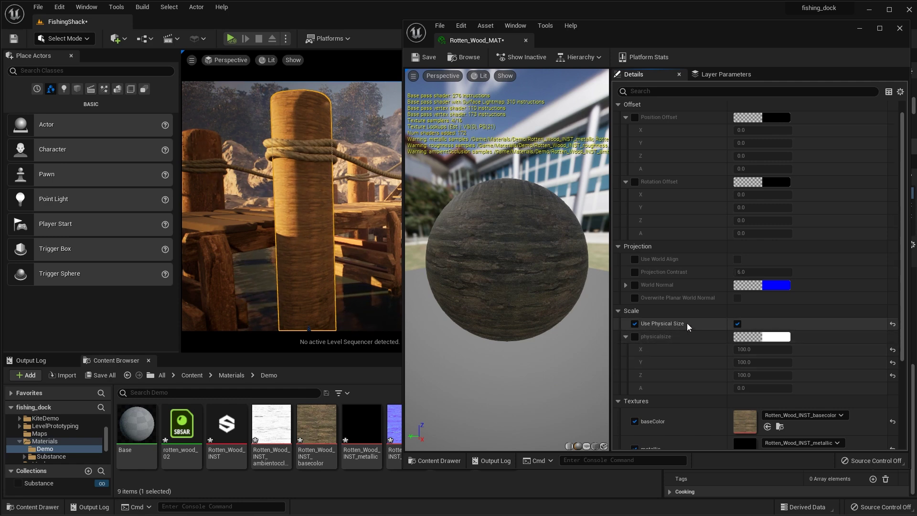
Override physicalsize with X 400 and Y 500
{"action": "left_click", "coordinate": [635, 337]}
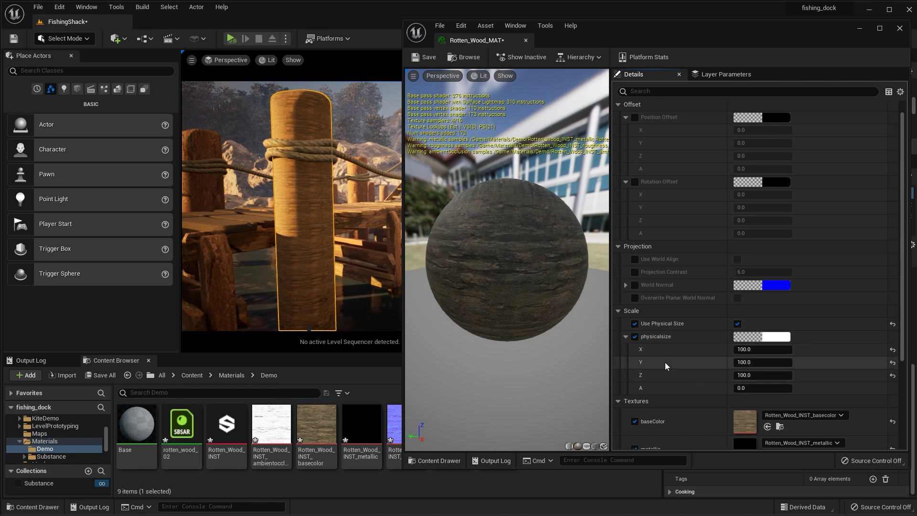
{"action": "left_click", "coordinate": [773, 349]}
{"action": "type", "text": "400"}
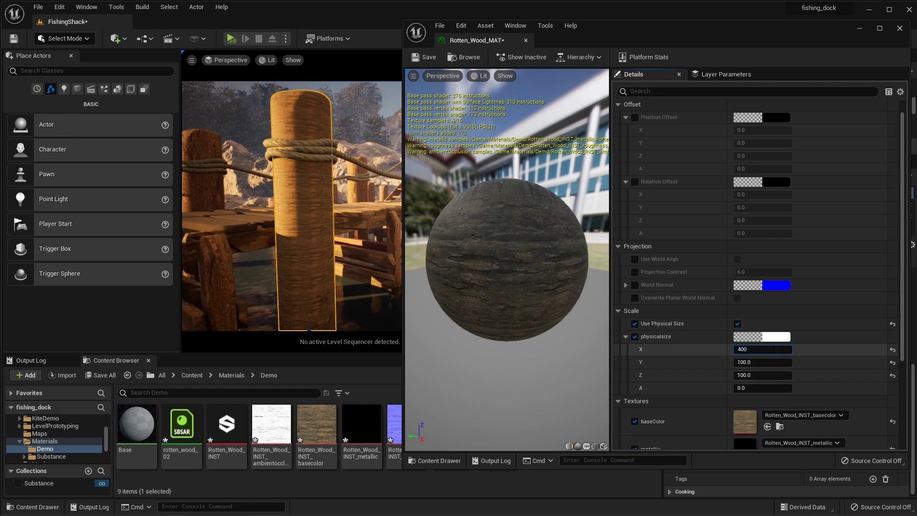
{"action": "key", "text": "Tab"}
{"action": "type", "text": "500"}
{"action": "key", "text": "Tab"}
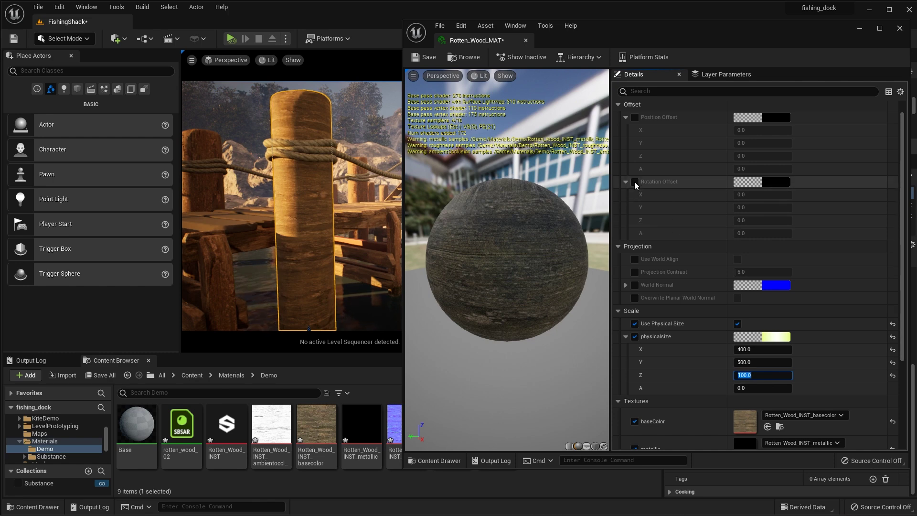
Enable Rotation Offset and set both X and Y to 90
{"action": "left_click", "coordinate": [634, 182]}
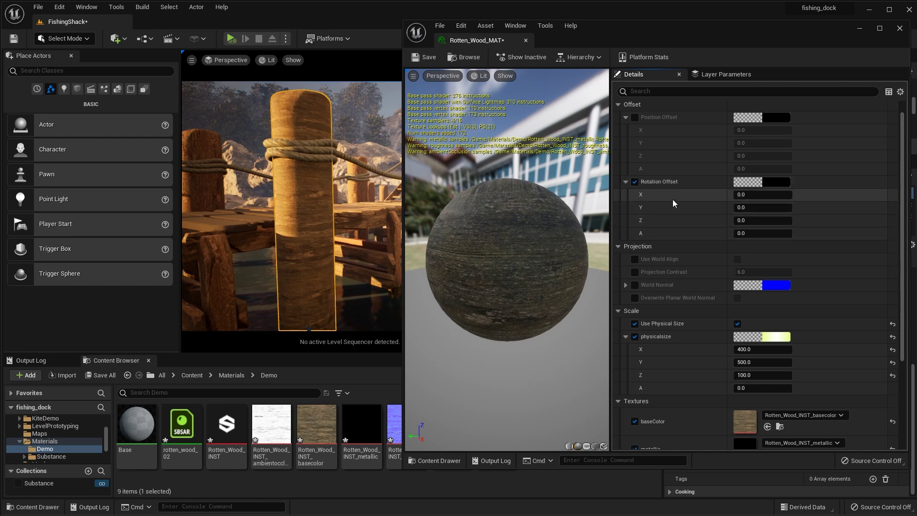
{"action": "left_click", "coordinate": [760, 195]}
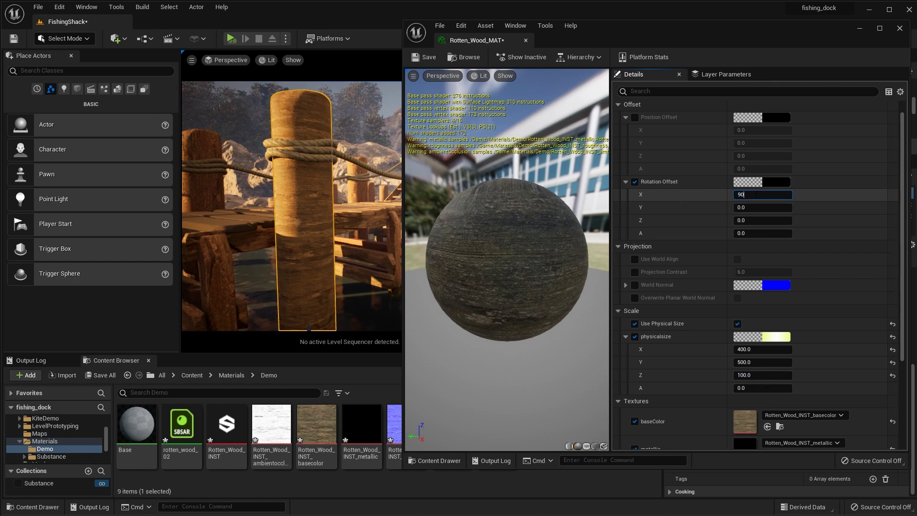
{"action": "key", "text": "Return"}
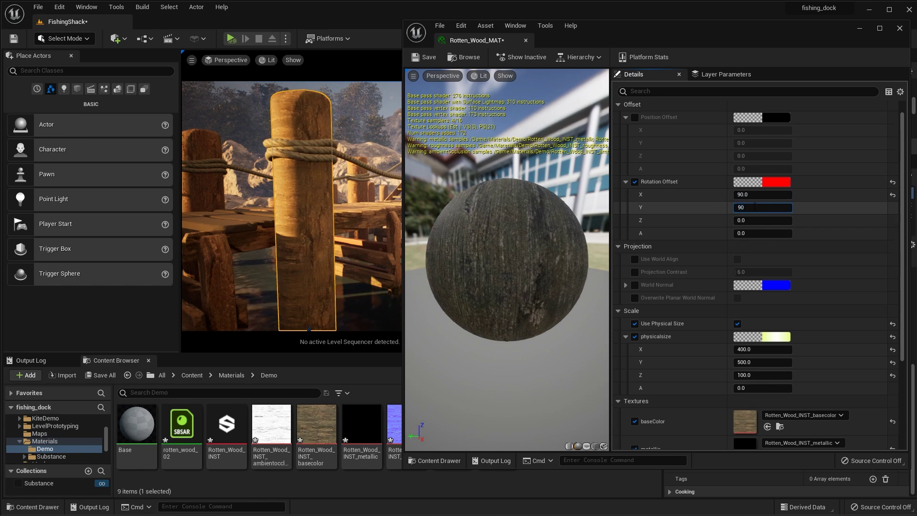
{"action": "left_click", "coordinate": [755, 206]}
{"action": "type", "text": "90"}
{"action": "key", "text": "Return"}
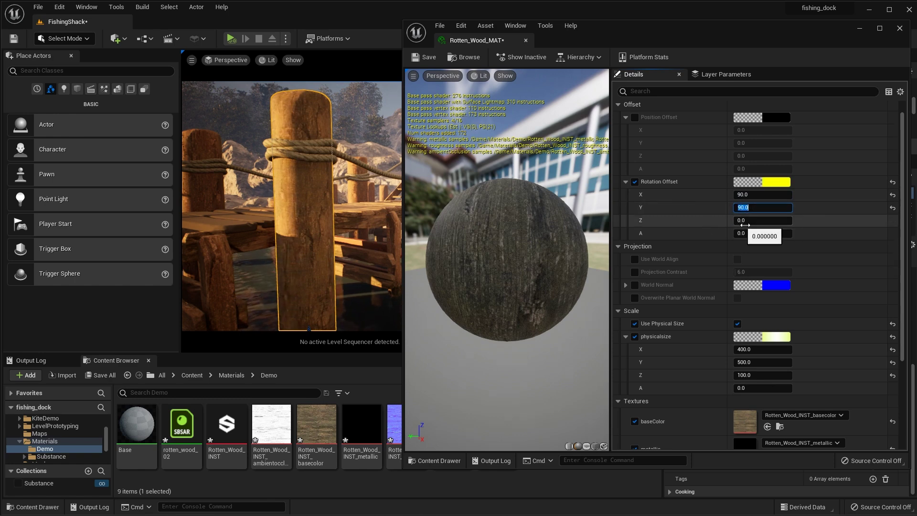
Check the textured post in the viewport, then save and close Rotten_Wood_MAT
{"action": "right_click_drag", "start_coordinate": [355, 139], "coordinate": [359, 144]}
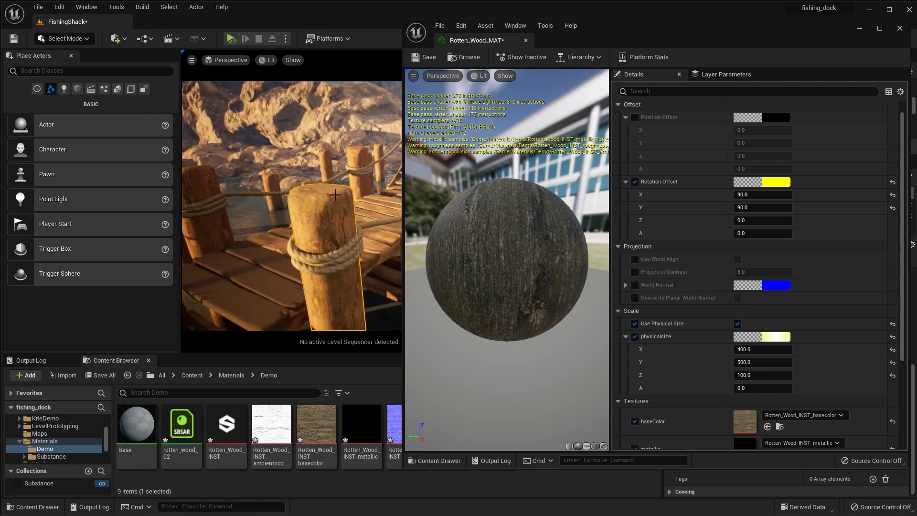
{"action": "right_click_drag", "start_coordinate": [352, 249], "coordinate": [363, 272]}
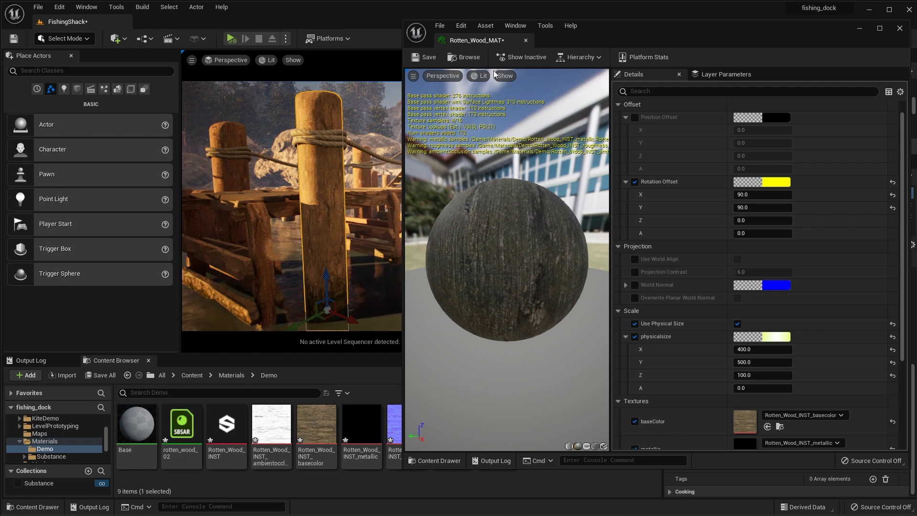
{"action": "left_click", "coordinate": [429, 59]}
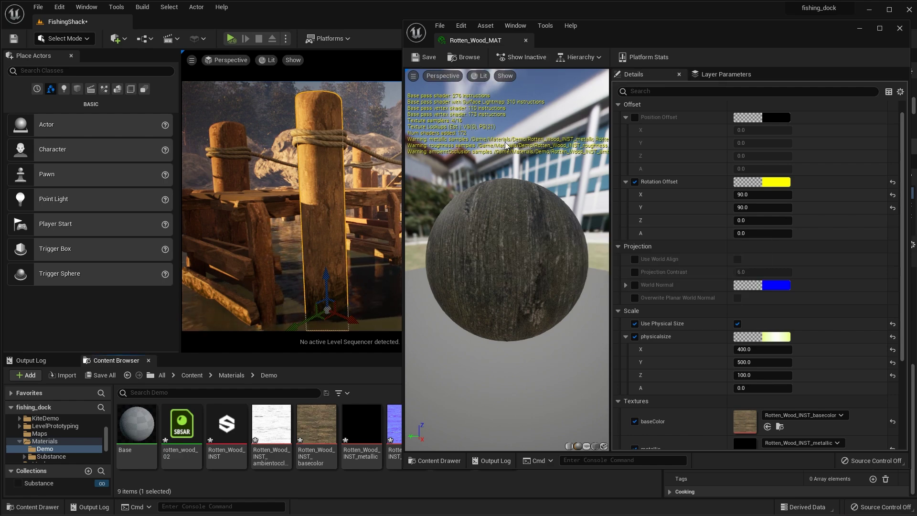
{"action": "left_click", "coordinate": [900, 29]}
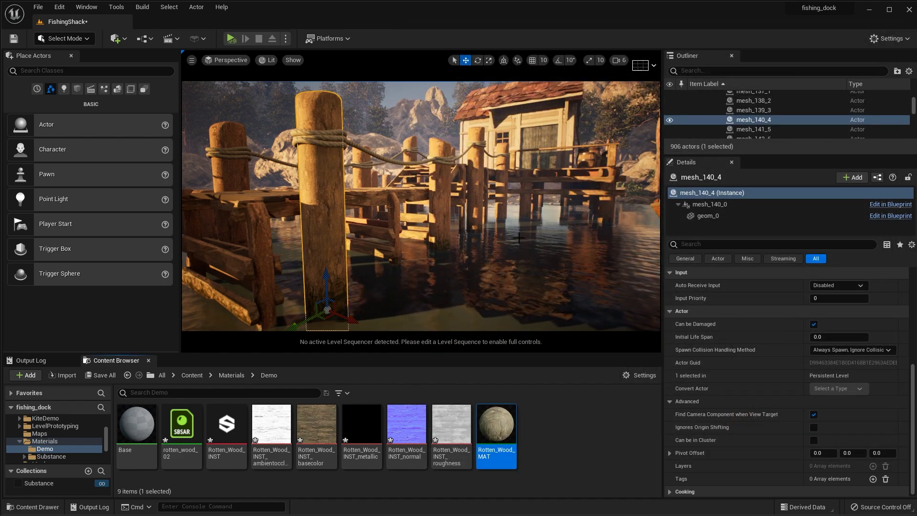
{"action": "middle_click_drag", "start_coordinate": [473, 247], "coordinate": [500, 251]}
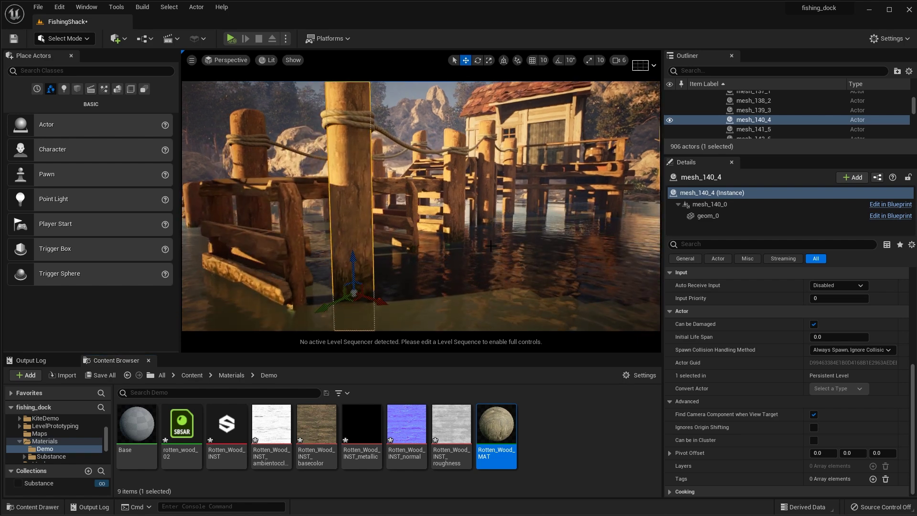
Nudge the post right along X and turn on Use World Align in Rotten_Wood_MAT
{"action": "mouse_move", "coordinate": [382, 304]}
{"action": "left_mouse_down"}
{"action": "mouse_move", "coordinate": [562, 330]}
{"action": "mouse_move", "coordinate": [395, 301]}
{"action": "left_mouse_up"}
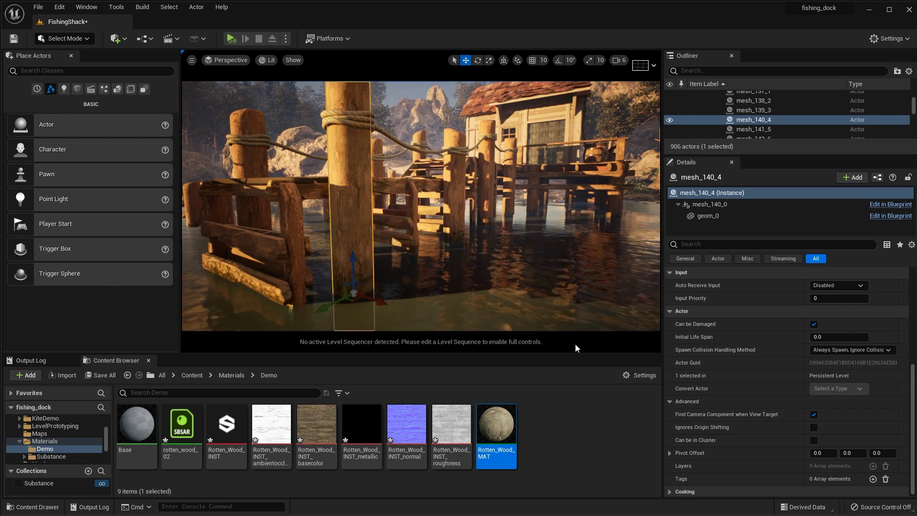
{"action": "double_click", "coordinate": [500, 415]}
{"action": "left_click", "coordinate": [635, 275]}
{"action": "left_click", "coordinate": [738, 275]}
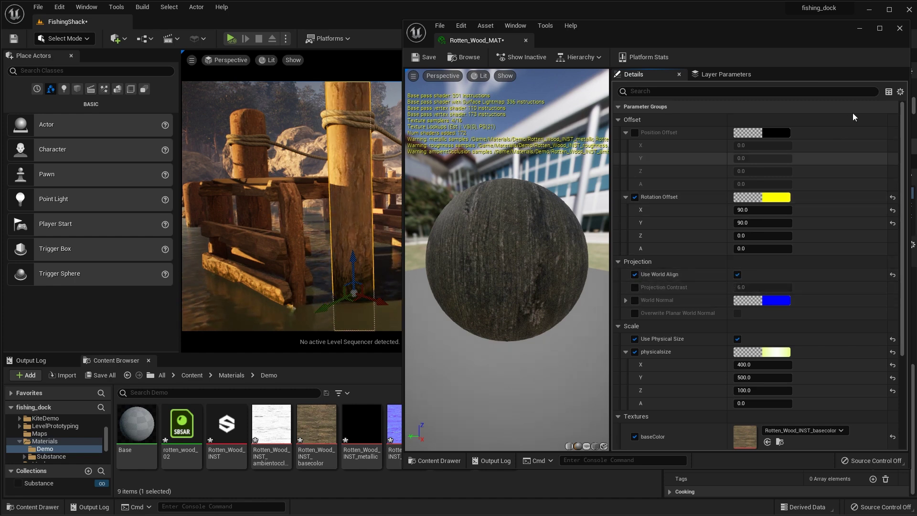
{"action": "left_click", "coordinate": [900, 27]}
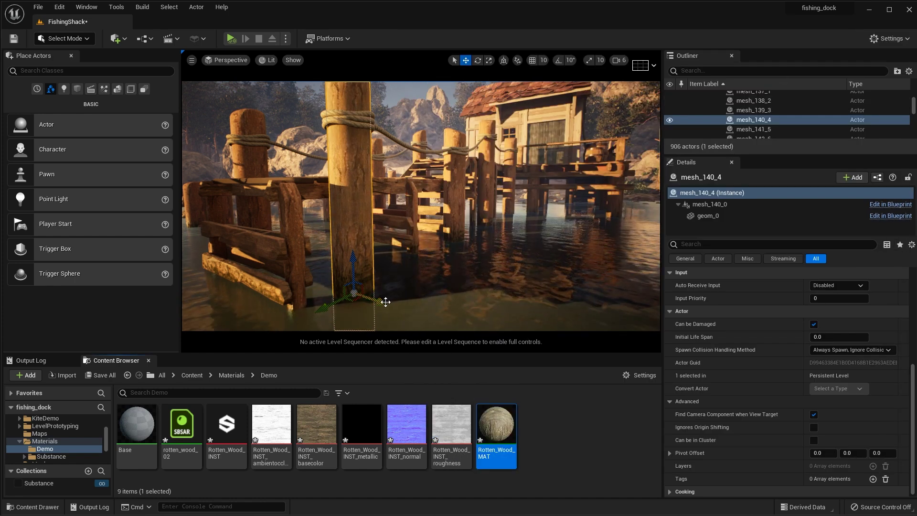
Slide the post further right and switch Rotten_Wood_MAT's world-aligned projection back off
{"action": "left_click_drag", "start_coordinate": [383, 303], "coordinate": [447, 311]}
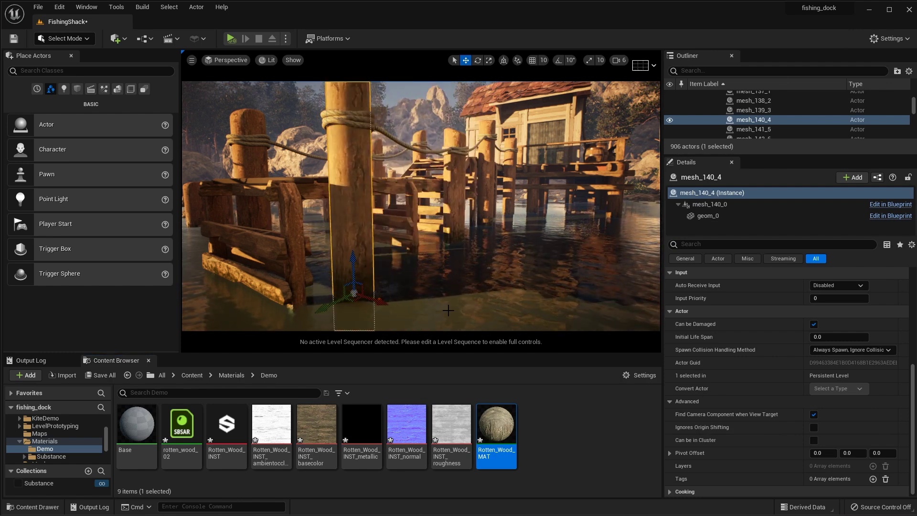
{"action": "double_click", "coordinate": [503, 423]}
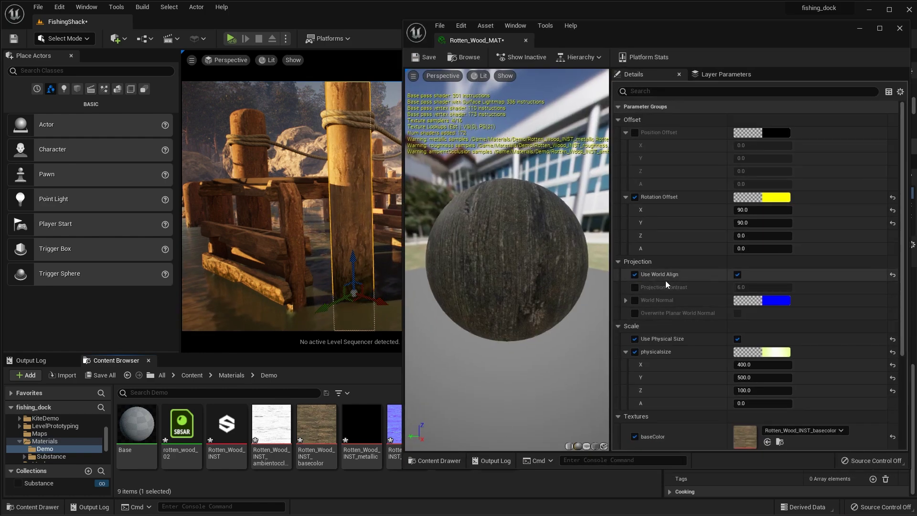
{"action": "left_click", "coordinate": [737, 274]}
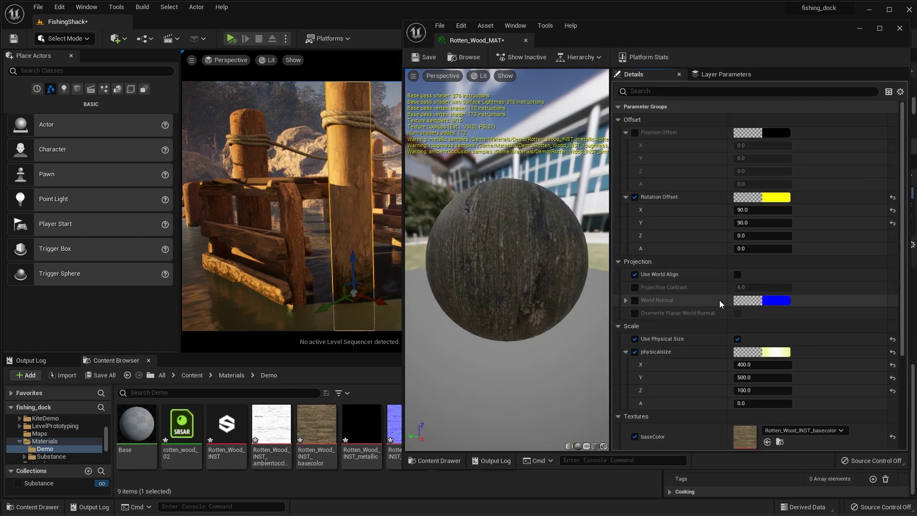
{"action": "left_click", "coordinate": [901, 27]}
{"action": "right_click_drag", "start_coordinate": [552, 211], "coordinate": [517, 223]}
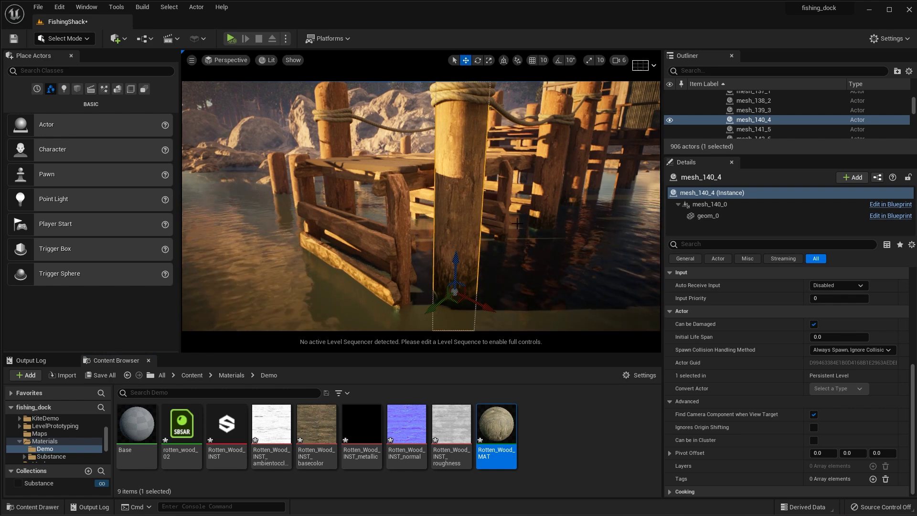
In Rotten_Wood_INST, keep Output Size at 1024 and raise Rotten Area Amount to 0.912 and Opacity to 1.0
{"action": "double_click", "coordinate": [229, 423]}
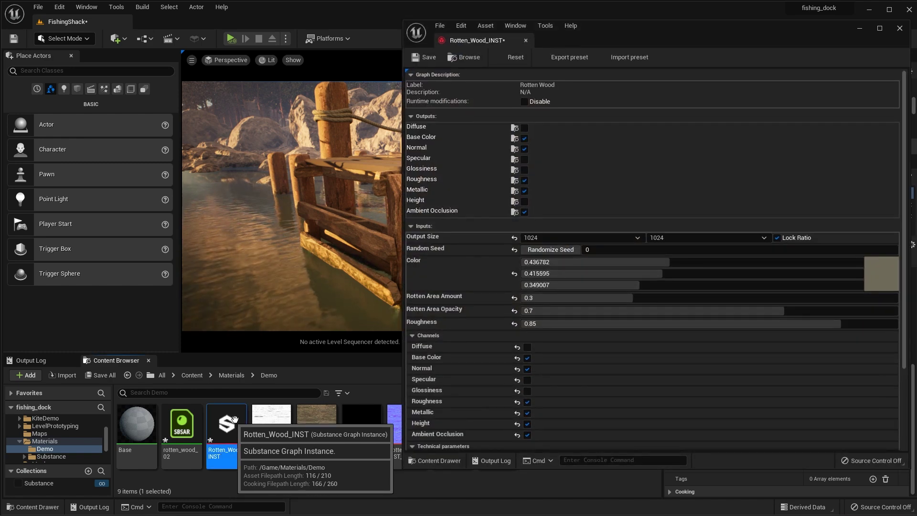
{"action": "left_click_drag", "start_coordinate": [402, 116], "coordinate": [543, 117]}
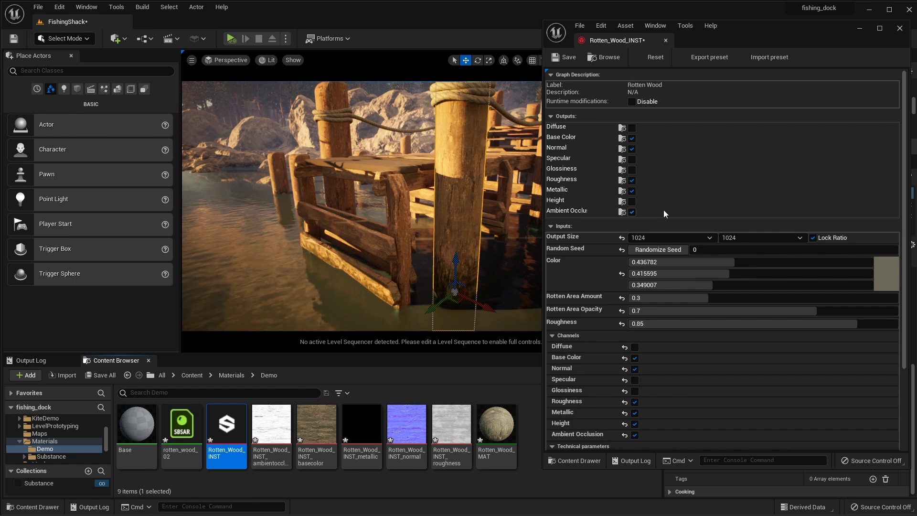
{"action": "left_click", "coordinate": [672, 237]}
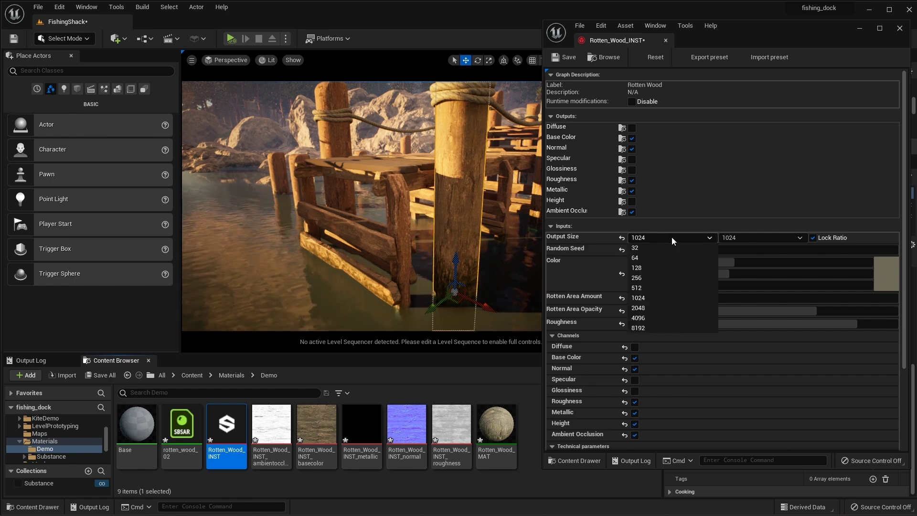
{"action": "left_click", "coordinate": [663, 327]}
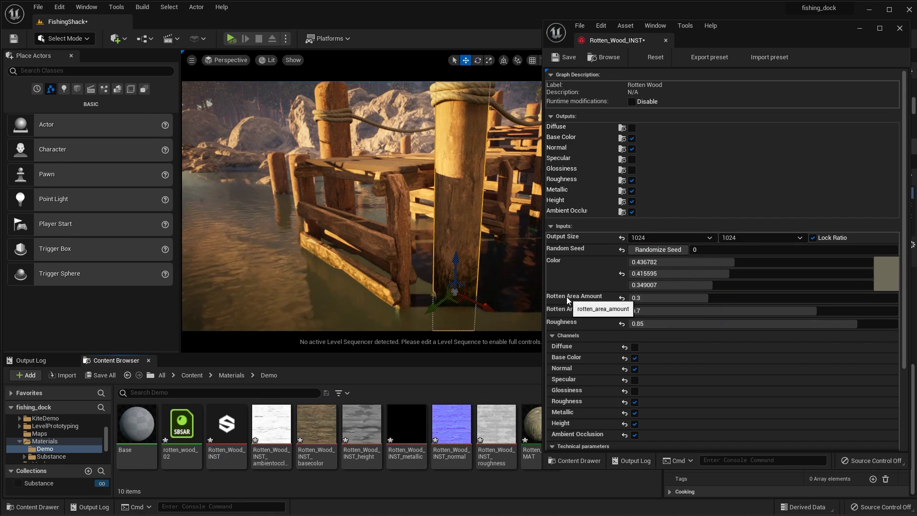
{"action": "left_click_drag", "start_coordinate": [640, 298], "coordinate": [874, 298]}
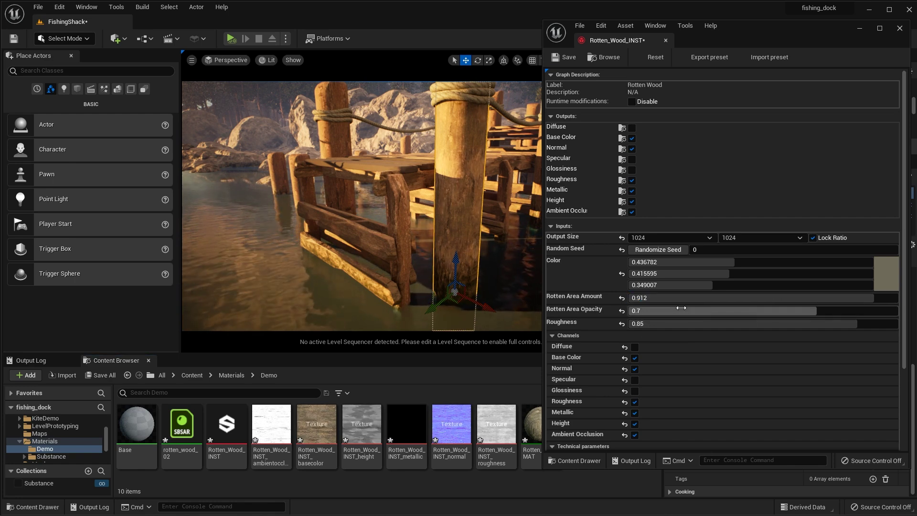
{"action": "left_click_drag", "start_coordinate": [807, 310], "coordinate": [899, 311]}
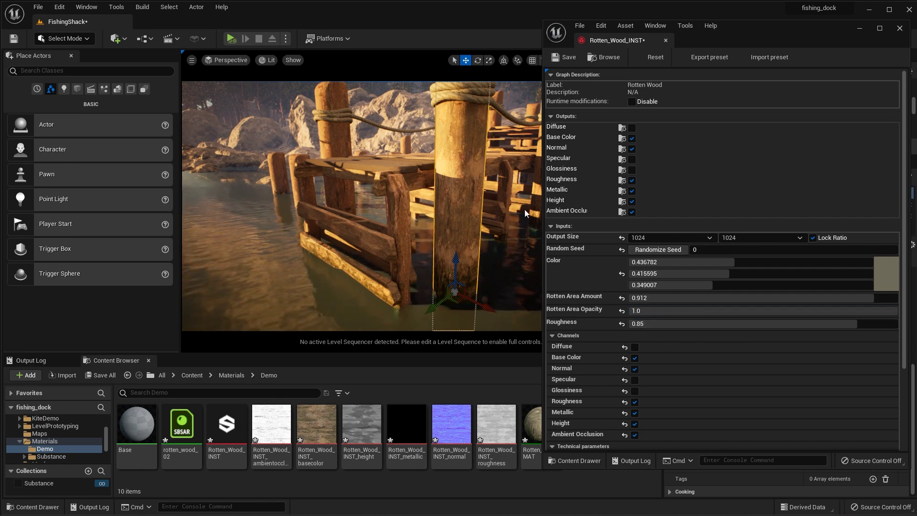
Lighten the wood Color to 0.583, 0.555, 0.466, then save and close the instance
{"action": "left_click", "coordinate": [881, 271]}
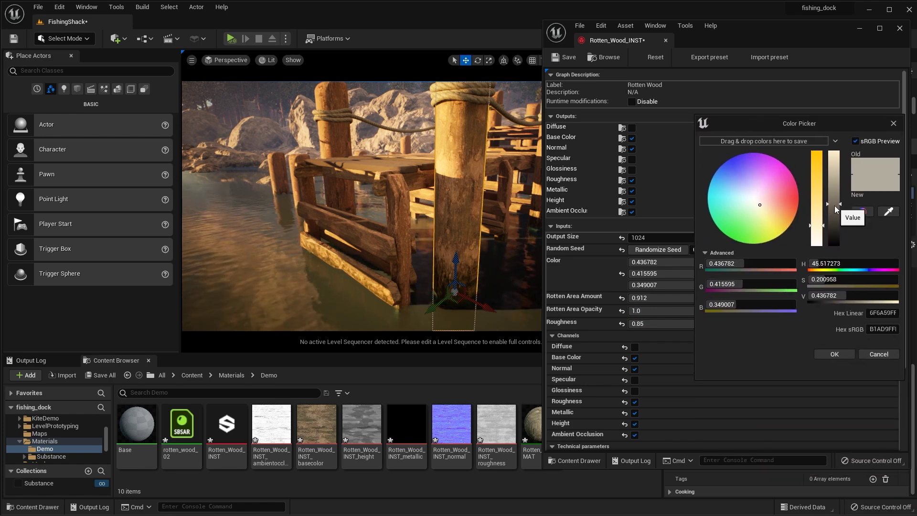
{"action": "left_click_drag", "start_coordinate": [835, 204], "coordinate": [835, 208]}
{"action": "mouse_move", "coordinate": [835, 197]}
{"action": "left_mouse_down"}
{"action": "mouse_move", "coordinate": [835, 204]}
{"action": "mouse_move", "coordinate": [834, 190]}
{"action": "left_mouse_up"}
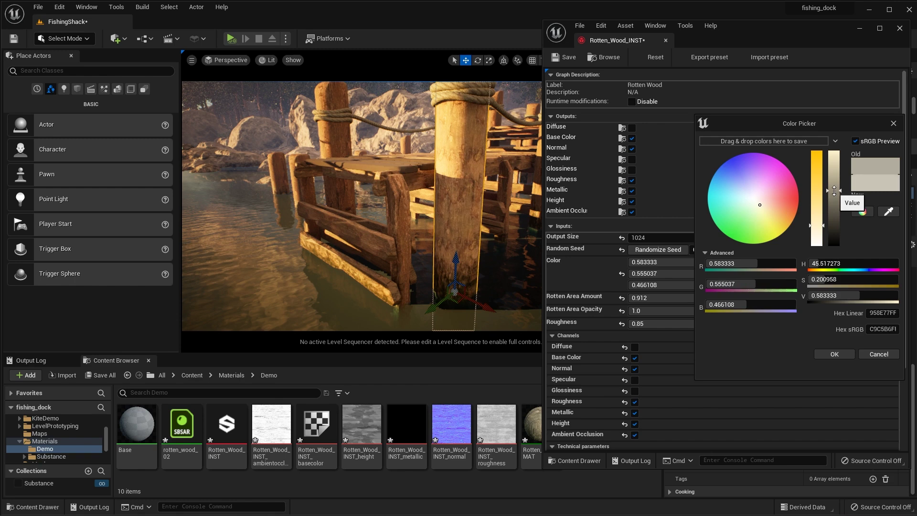
{"action": "left_click", "coordinate": [844, 352]}
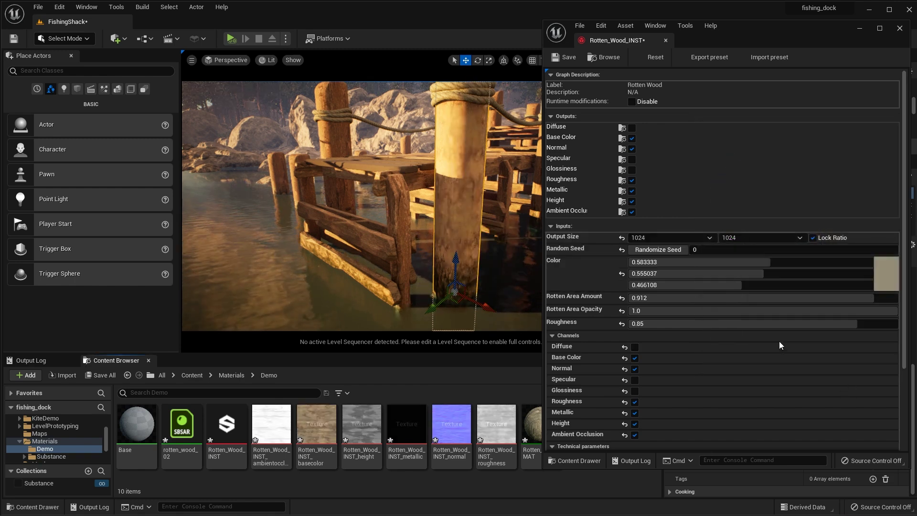
{"action": "left_click", "coordinate": [566, 59]}
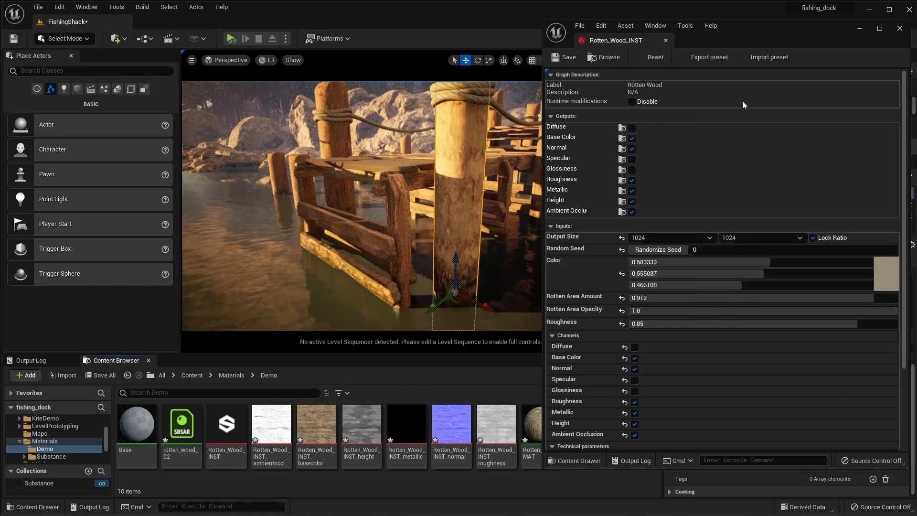
{"action": "left_click", "coordinate": [899, 28]}
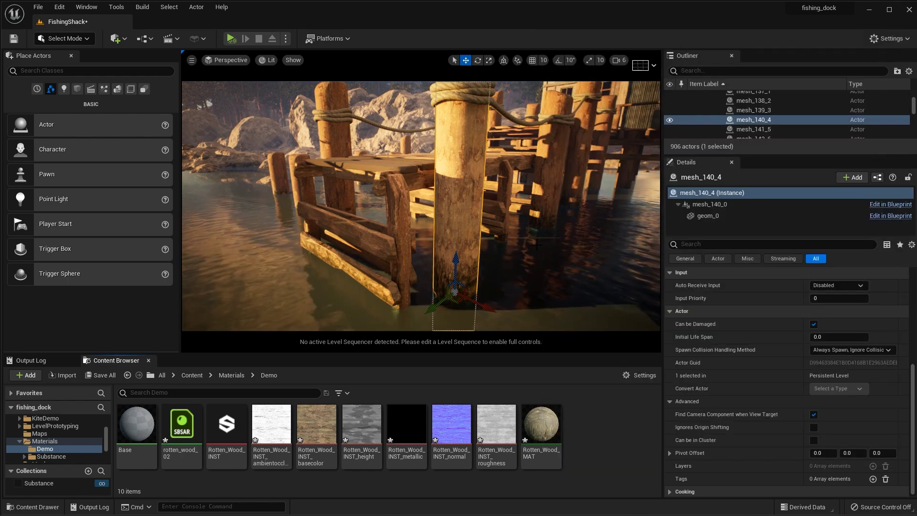
Fly the camera to the bench beside the post and apply Rotten_Wood_MAT to it
{"action": "right_click_drag", "start_coordinate": [536, 247], "coordinate": [529, 251]}
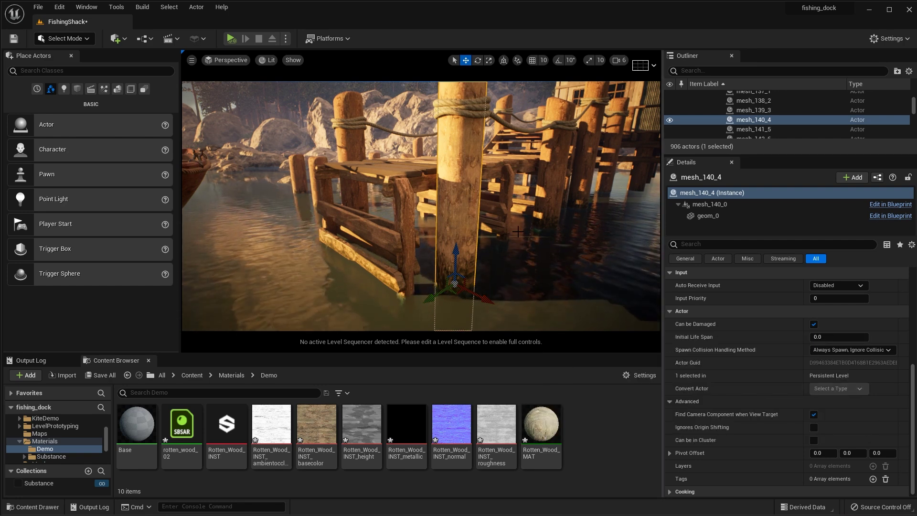
{"action": "right_click_drag", "start_coordinate": [421, 206], "coordinate": [422, 183]}
{"action": "left_click_drag", "start_coordinate": [541, 425], "coordinate": [518, 237]}
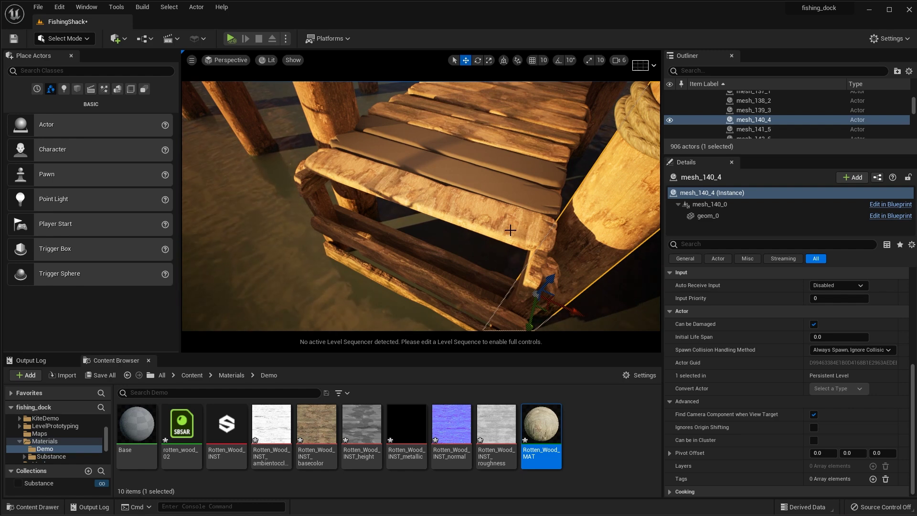
Create a new Rotten Wood graph instance from rotten_wood_02 and import it with default options
{"action": "right_click", "coordinate": [184, 417]}
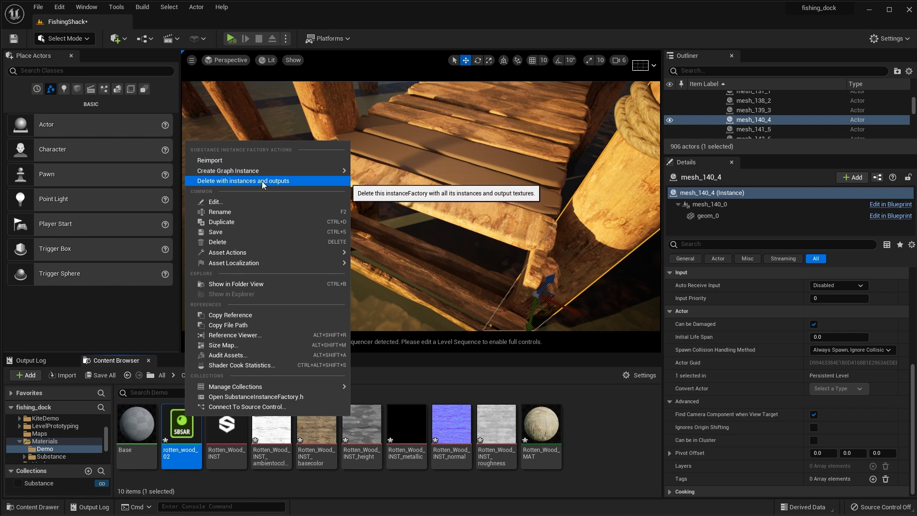
{"action": "mouse_move", "coordinate": [262, 173]}
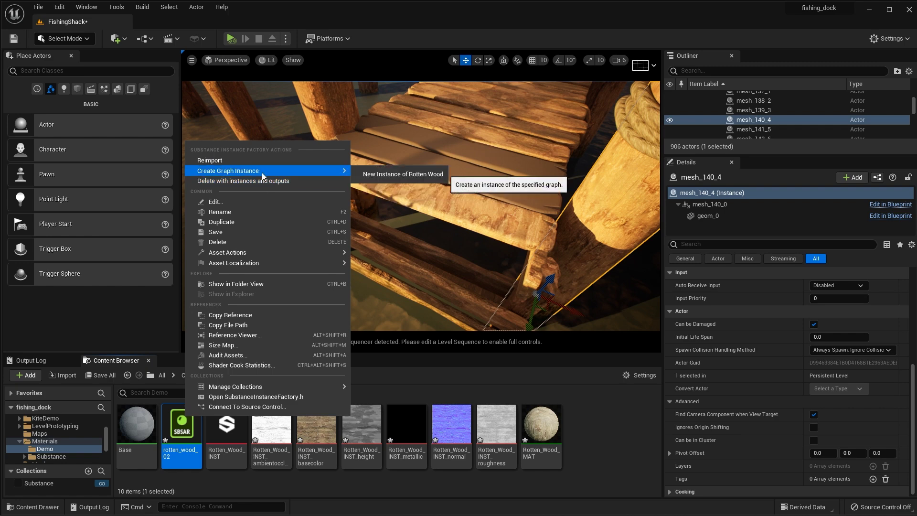
{"action": "left_click", "coordinate": [402, 174]}
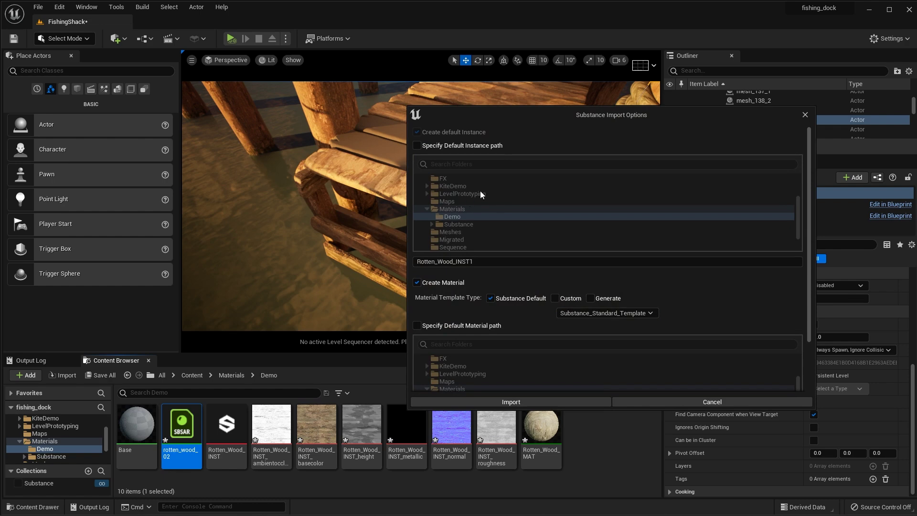
{"action": "left_click", "coordinate": [490, 262]}
{"action": "scroll", "coordinate": [546, 260], "scroll_direction": "down", "scroll_amount": 3}
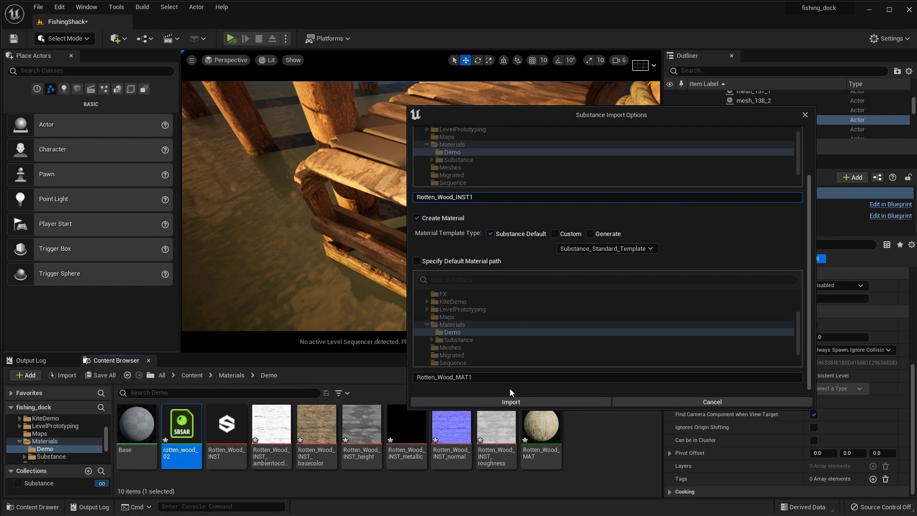
{"action": "left_click", "coordinate": [509, 401]}
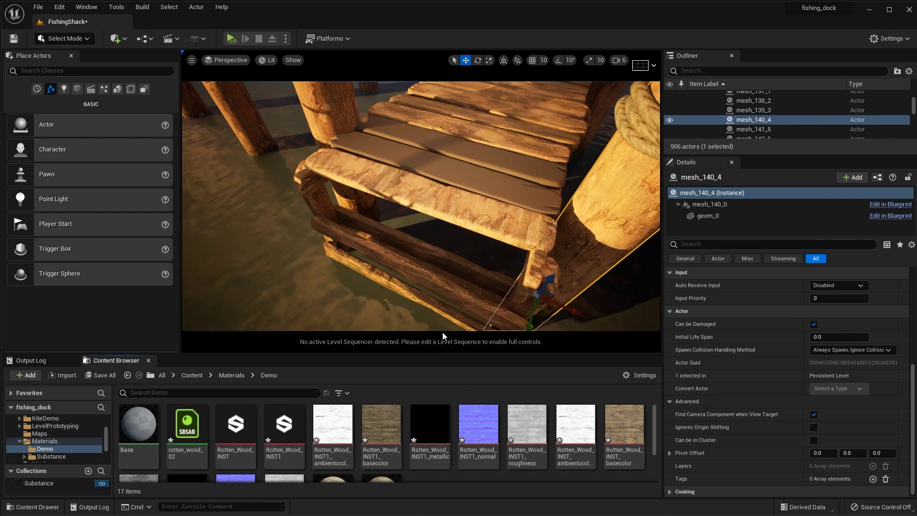
Apply Rotten_Wood_MAT1 from the Demo folder to the bench
{"action": "left_click_drag", "start_coordinate": [441, 354], "coordinate": [444, 322]}
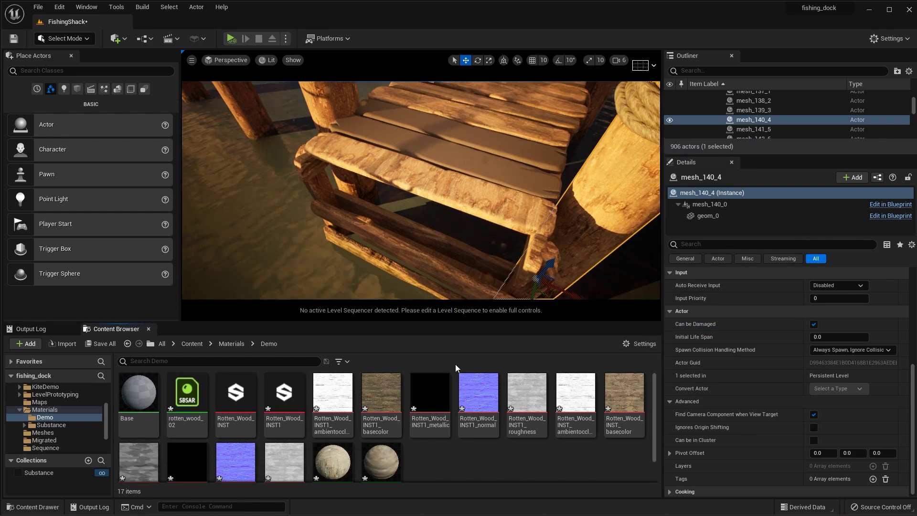
{"action": "scroll", "coordinate": [482, 440], "scroll_direction": "down", "scroll_amount": 2}
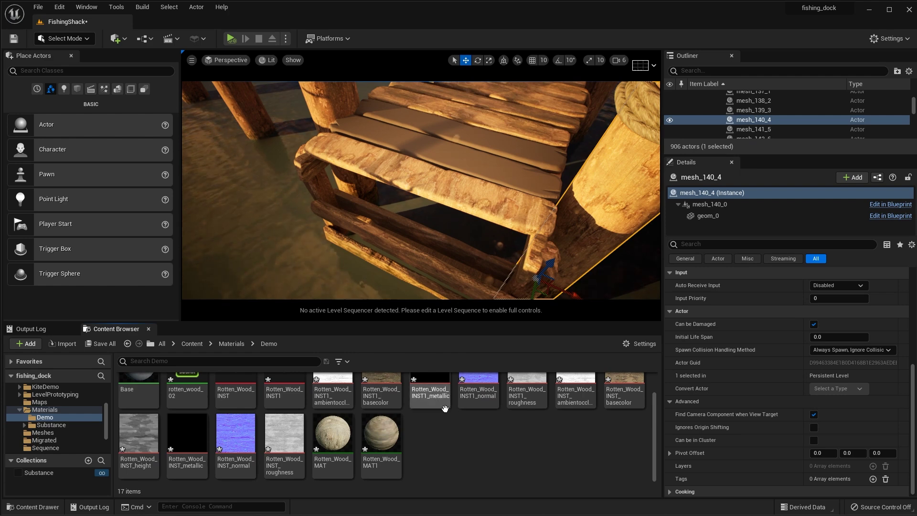
{"action": "left_click", "coordinate": [382, 433]}
{"action": "left_click_drag", "start_coordinate": [382, 432], "coordinate": [514, 227]}
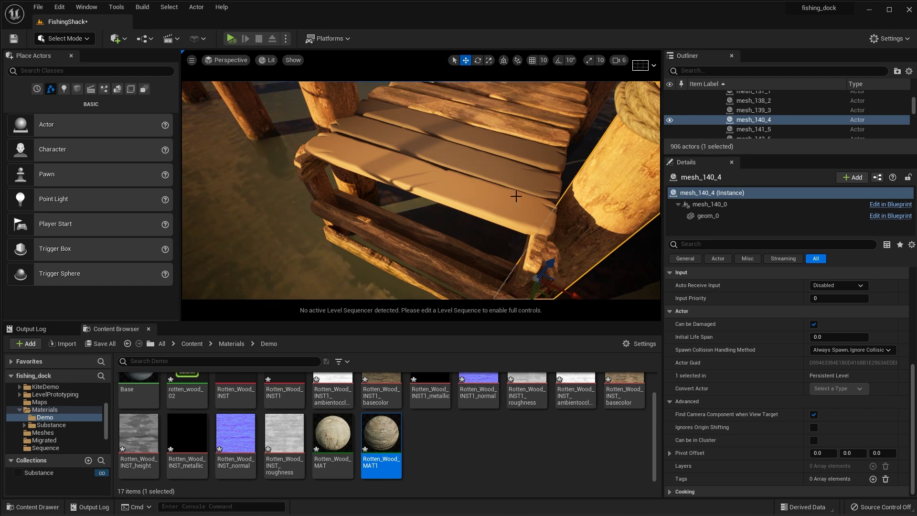
{"action": "right_click", "coordinate": [267, 411]}
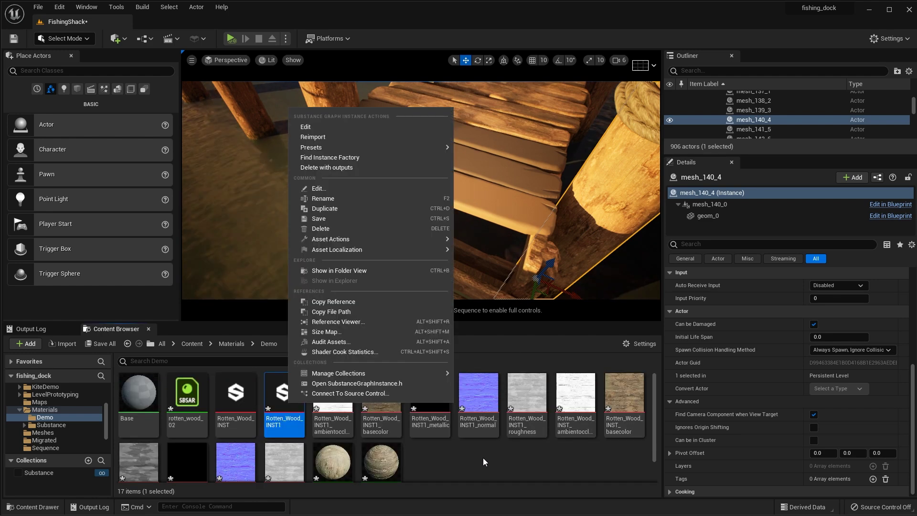
{"action": "left_click", "coordinate": [483, 458]}
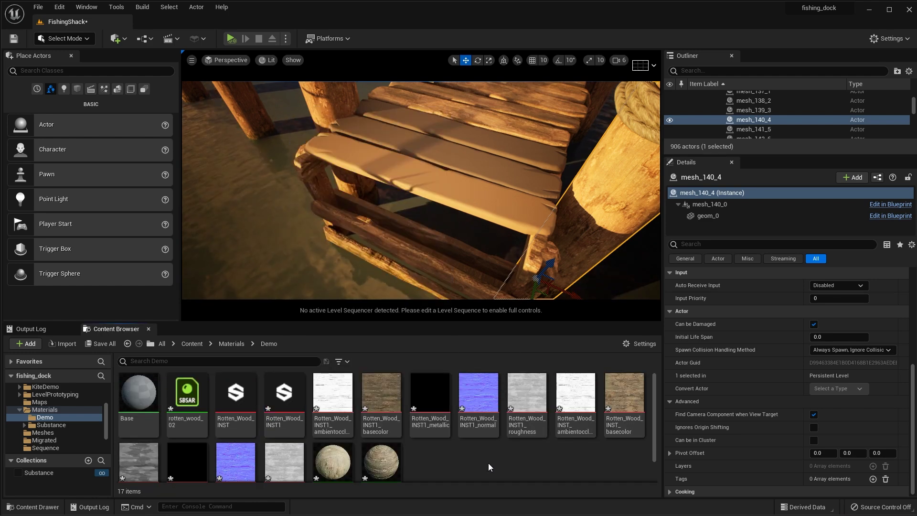
Delete Rotten_Wood_INST1 with its output textures and force-delete Rotten_Wood_MAT1
{"action": "right_click", "coordinate": [282, 392]}
{"action": "left_click", "coordinate": [321, 156]}
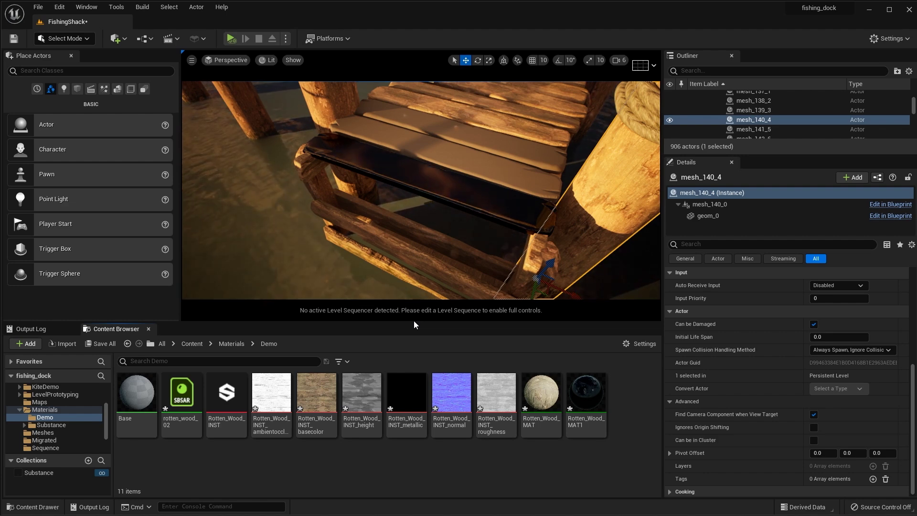
{"action": "left_click", "coordinate": [593, 404]}
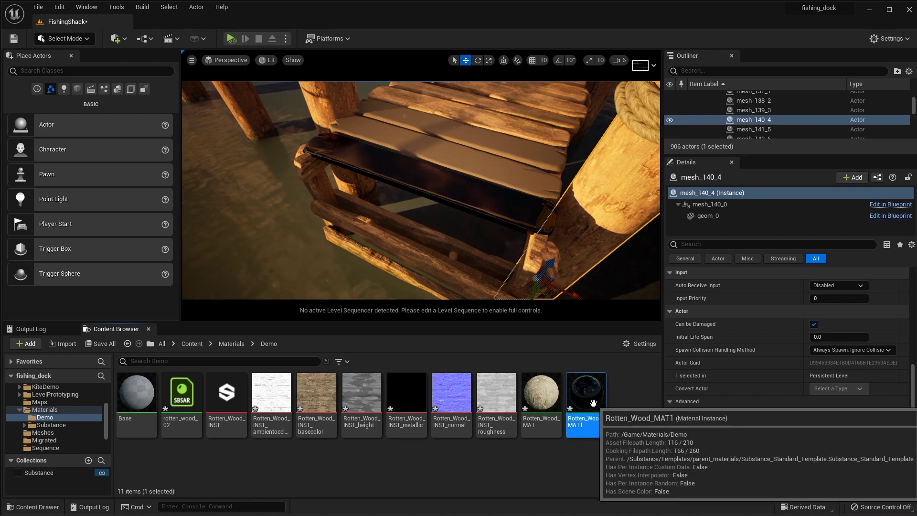
{"action": "key", "text": "Delete"}
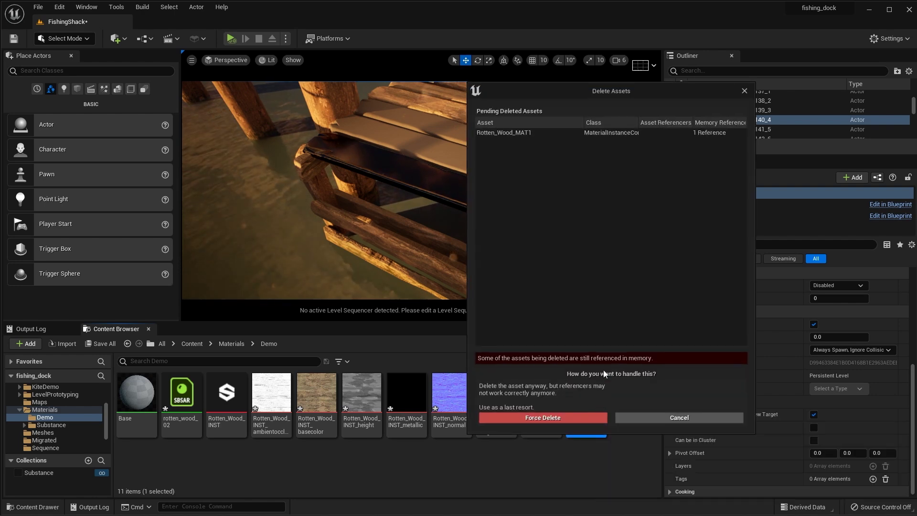
{"action": "left_click", "coordinate": [569, 417]}
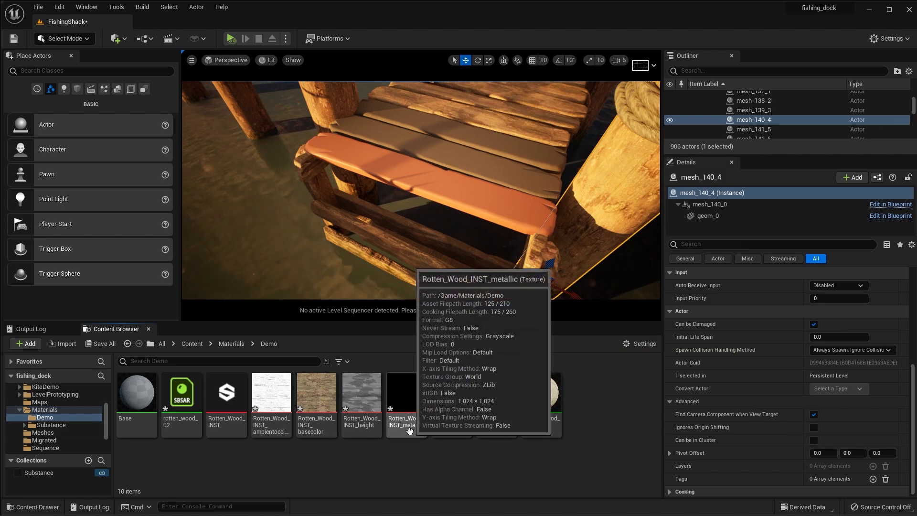
{"action": "right_click", "coordinate": [185, 393]}
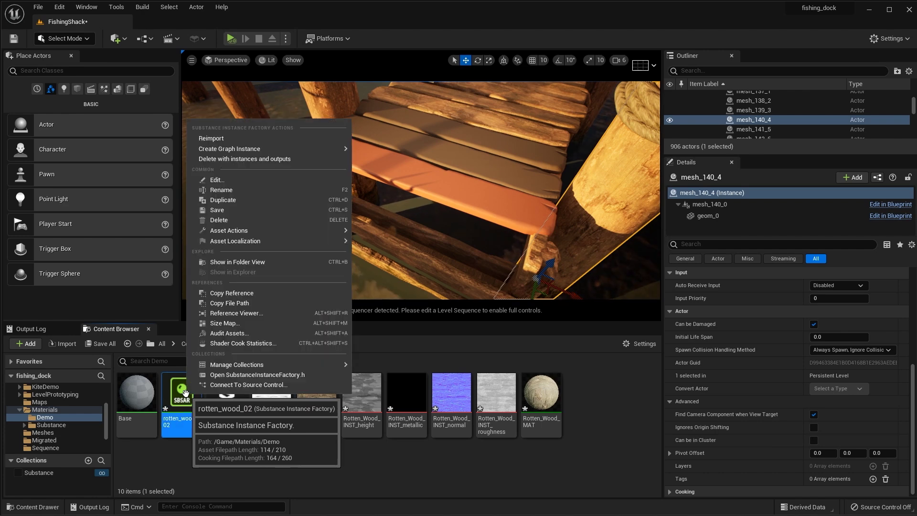
Create a new Rotten Wood instance from rotten_wood_02 using the Substance_TriPlanar_Template and import it
{"action": "mouse_move", "coordinate": [291, 151]}
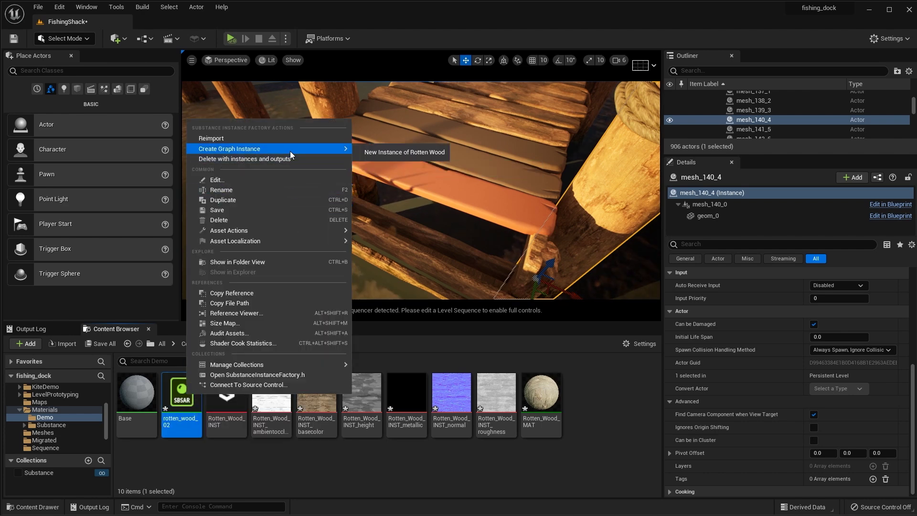
{"action": "left_click", "coordinate": [384, 153]}
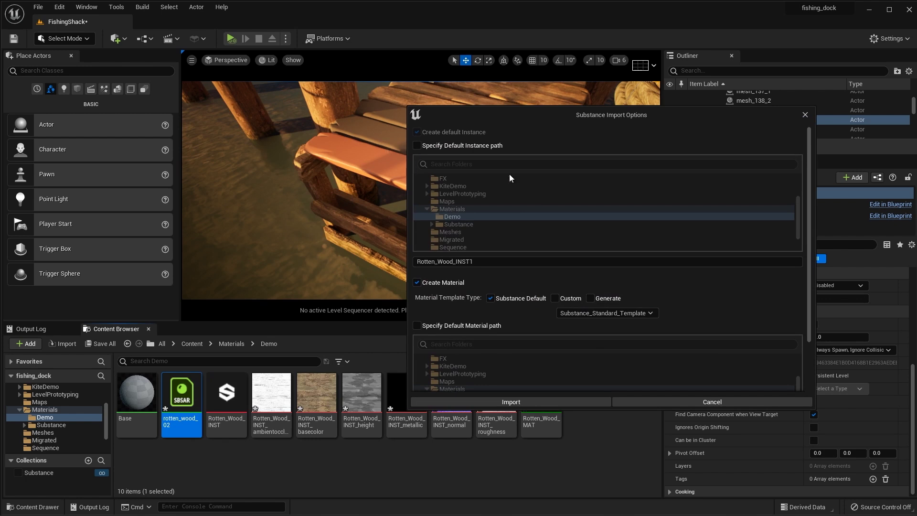
{"action": "left_click", "coordinate": [644, 314]}
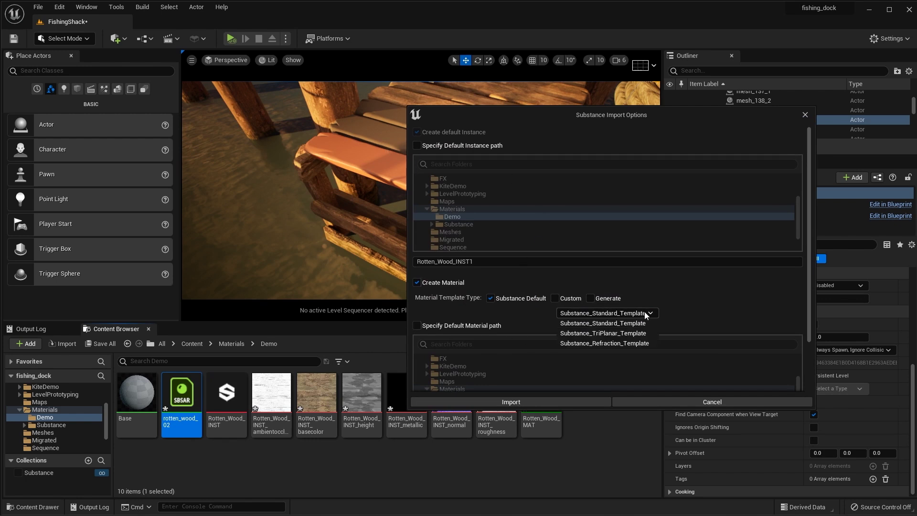
{"action": "left_click", "coordinate": [624, 333]}
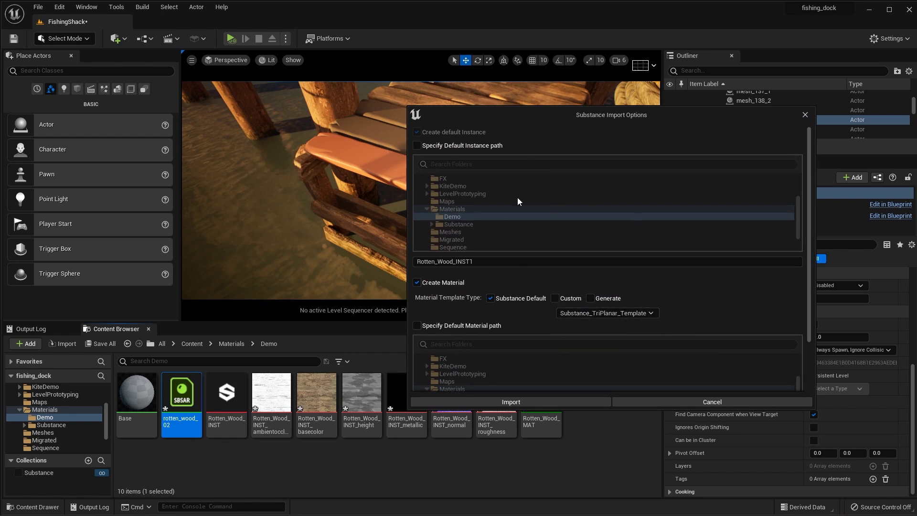
{"action": "left_click", "coordinate": [530, 400]}
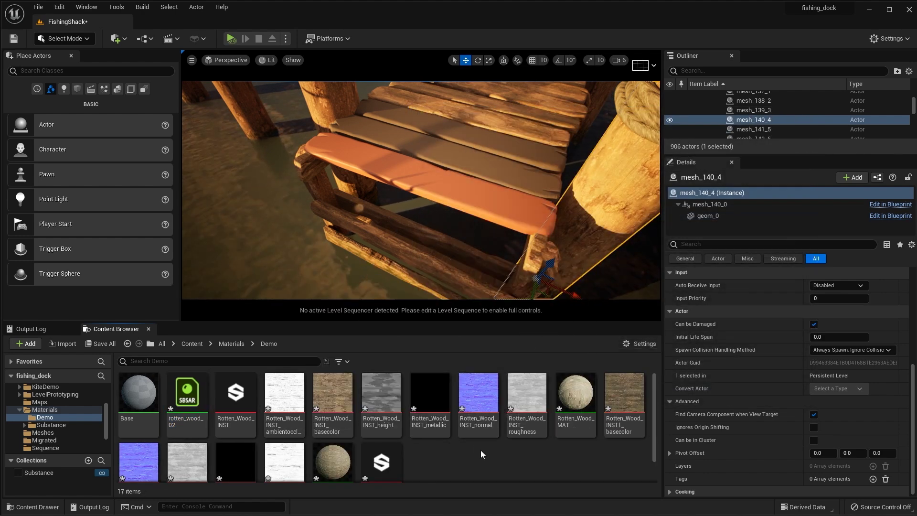
Apply Rotten_Wood_MAT1 to the chair's seat plank
{"action": "scroll", "coordinate": [481, 450], "scroll_direction": "down", "scroll_amount": 1}
{"action": "scroll", "coordinate": [447, 449], "scroll_direction": "down", "scroll_amount": 1}
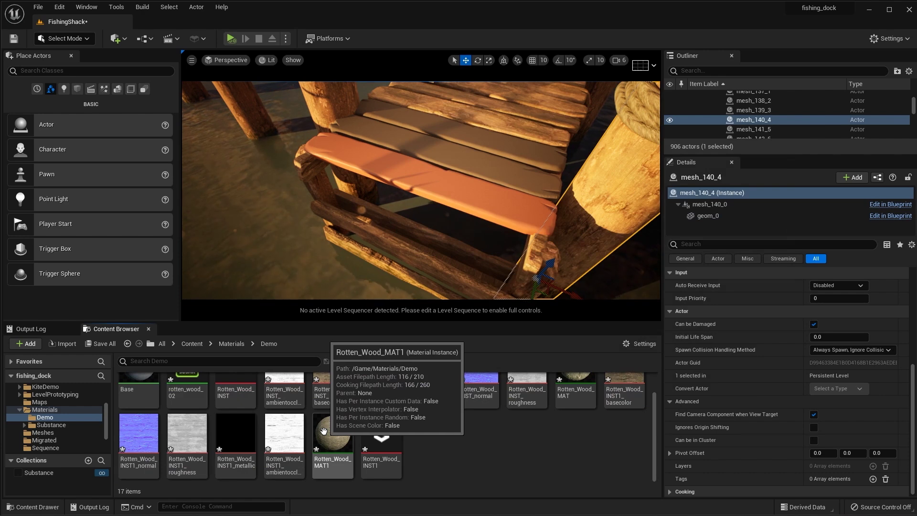
{"action": "left_click_drag", "start_coordinate": [323, 432], "coordinate": [461, 197]}
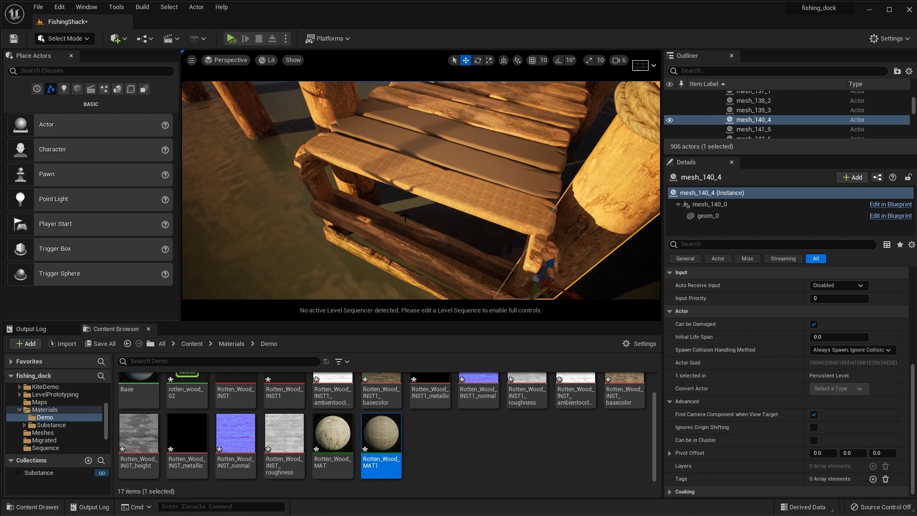
{"action": "double_click", "coordinate": [381, 434]}
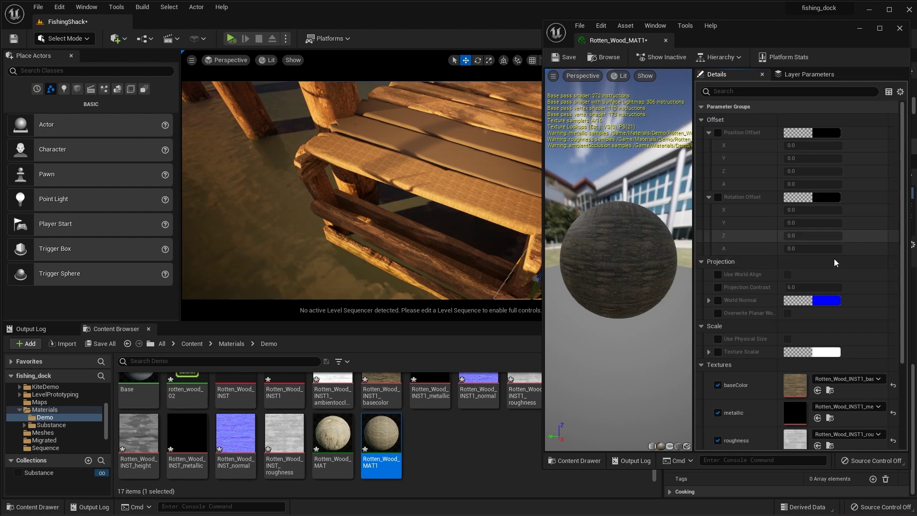
Turn on Use Physical Size in Rotten_Wood_MAT1 and set the physical size to 600 × 600 × 100
{"action": "left_click", "coordinate": [718, 339]}
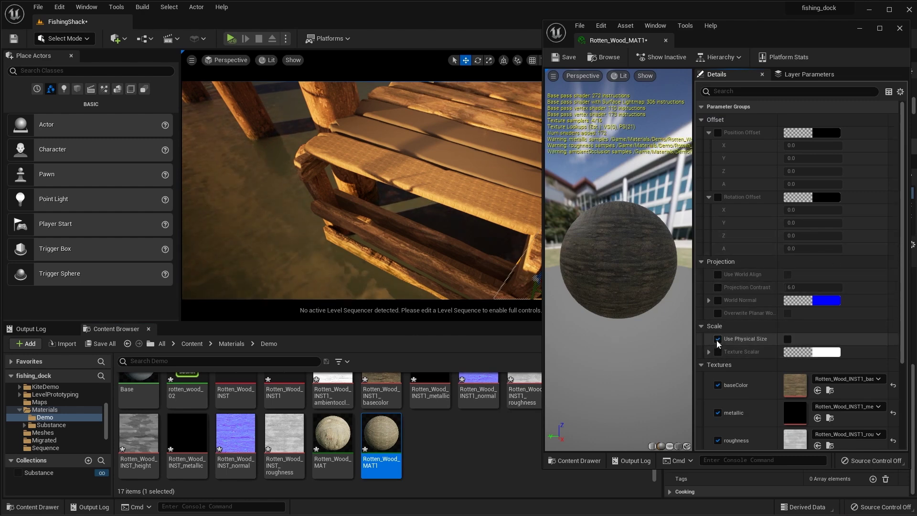
{"action": "left_click", "coordinate": [787, 338]}
{"action": "left_click", "coordinate": [717, 351]}
{"action": "left_click", "coordinate": [816, 365]}
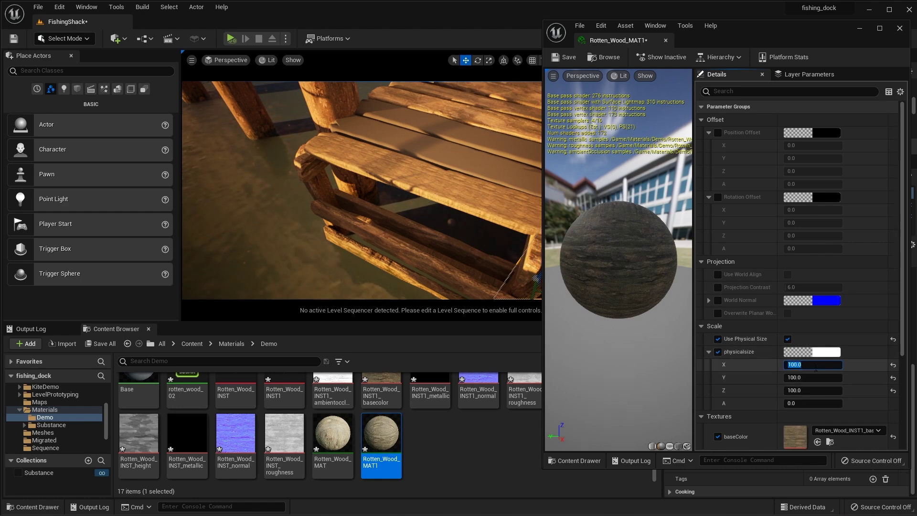
{"action": "type", "text": "400"}
{"action": "key", "text": "Tab"}
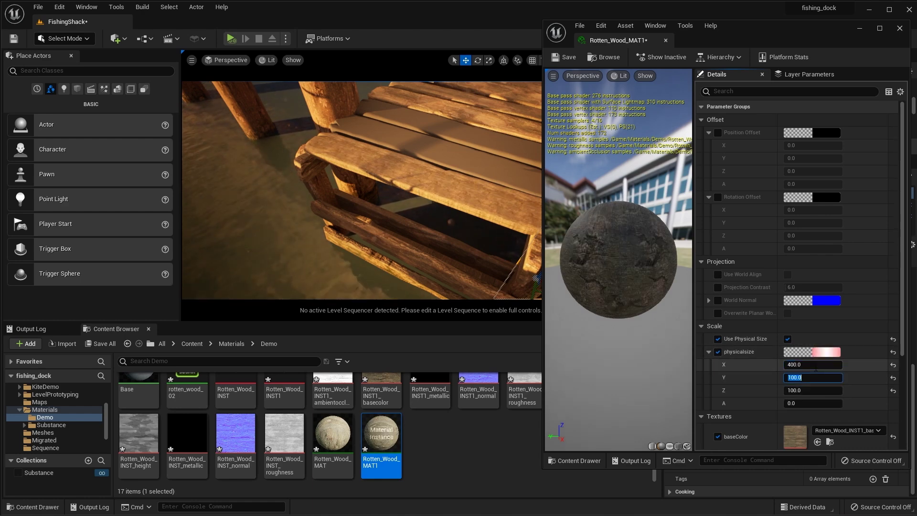
{"action": "type", "text": "600"}
{"action": "key", "text": "Tab"}
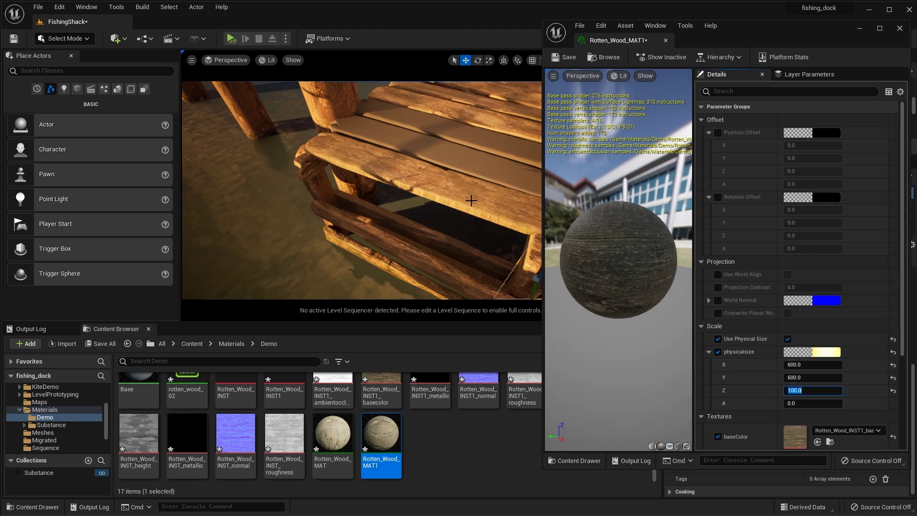
Set Rotation Offset Z to 90 and check the turned grain on the dock planks
{"action": "right_click_drag", "start_coordinate": [465, 199], "coordinate": [467, 201]}
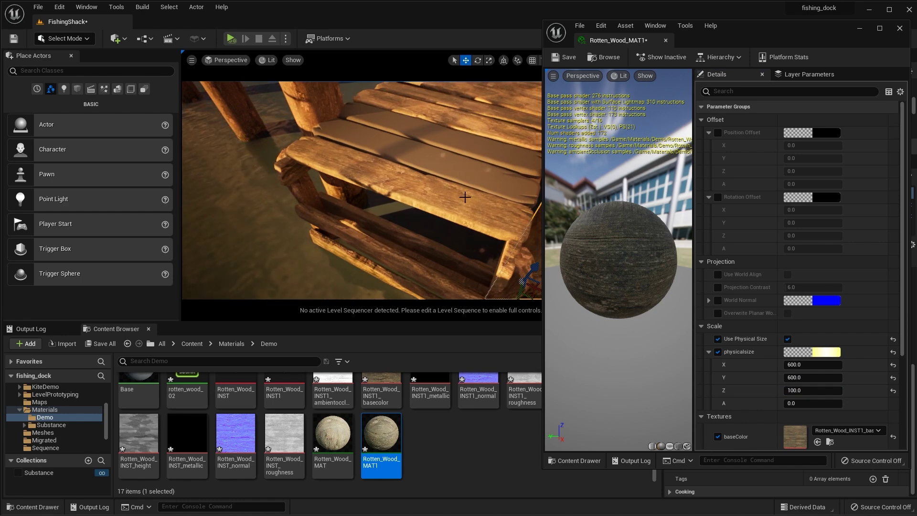
{"action": "right_click_drag", "start_coordinate": [483, 217], "coordinate": [446, 208]}
{"action": "left_click", "coordinate": [424, 207]}
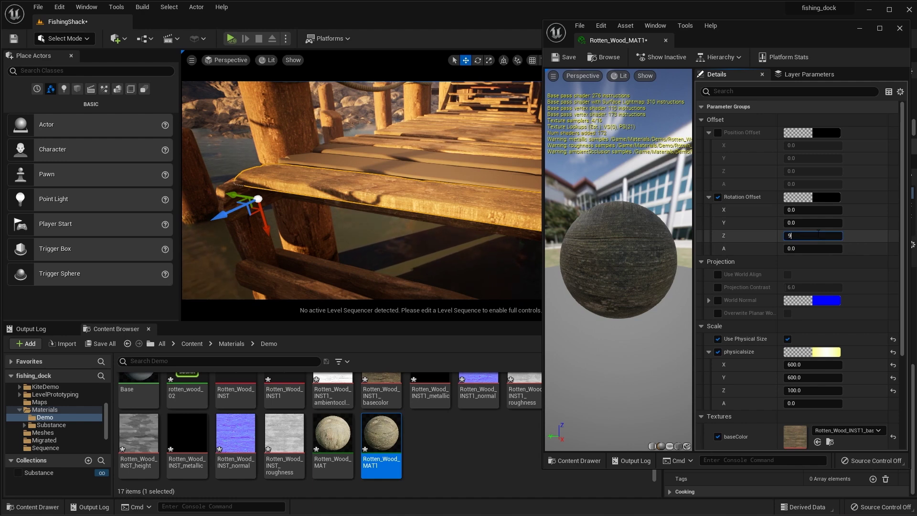
{"action": "key", "text": "Return"}
{"action": "right_click_drag", "start_coordinate": [497, 233], "coordinate": [495, 238]}
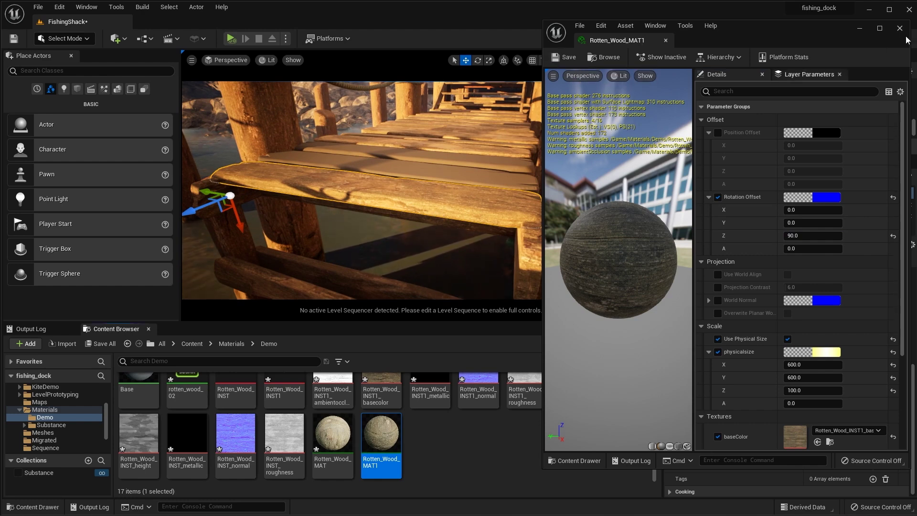
{"action": "left_click", "coordinate": [523, 216]}
{"action": "right_click_drag", "start_coordinate": [523, 217], "coordinate": [507, 192]}
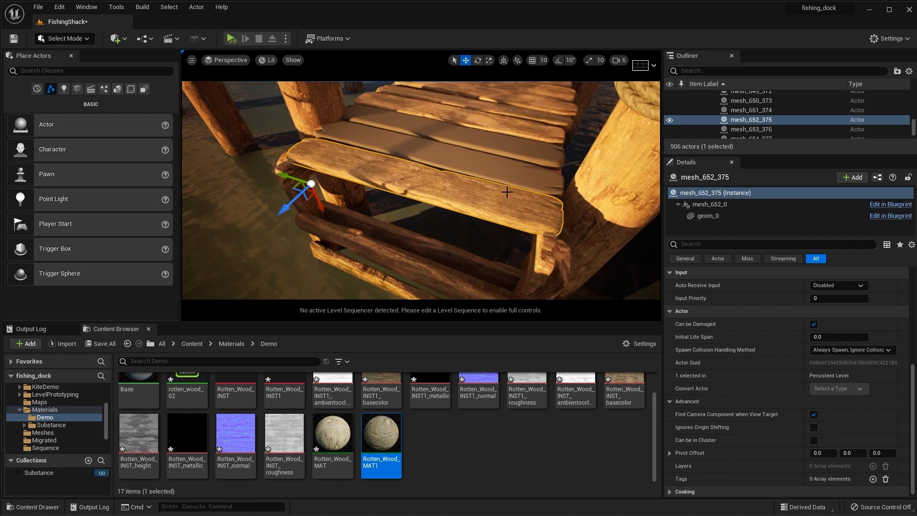
Lighten Rotten_Wood_INST1's Color to 0.542, 0.515, 0.433 and raise Rotten Area Amount to 0.793, Opacity 0.914
{"action": "scroll", "coordinate": [462, 432], "scroll_direction": "up", "scroll_amount": 1}
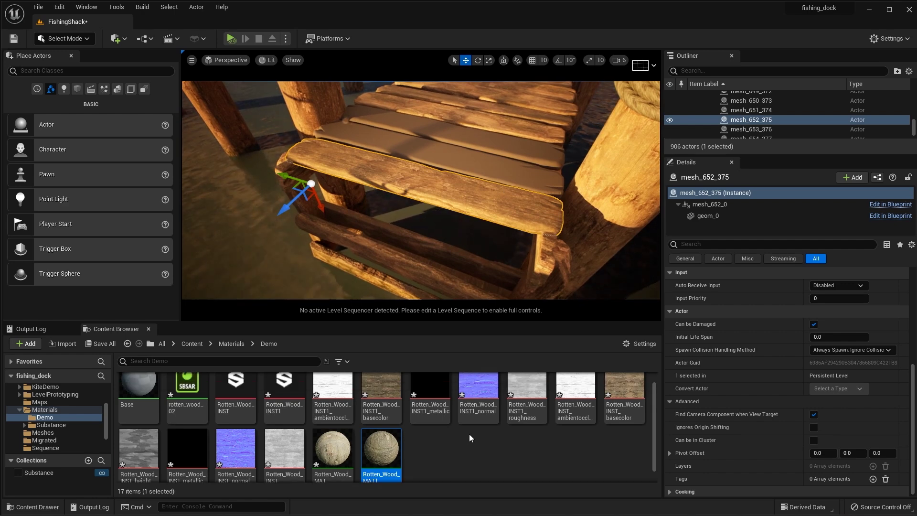
{"action": "double_click", "coordinate": [279, 384]}
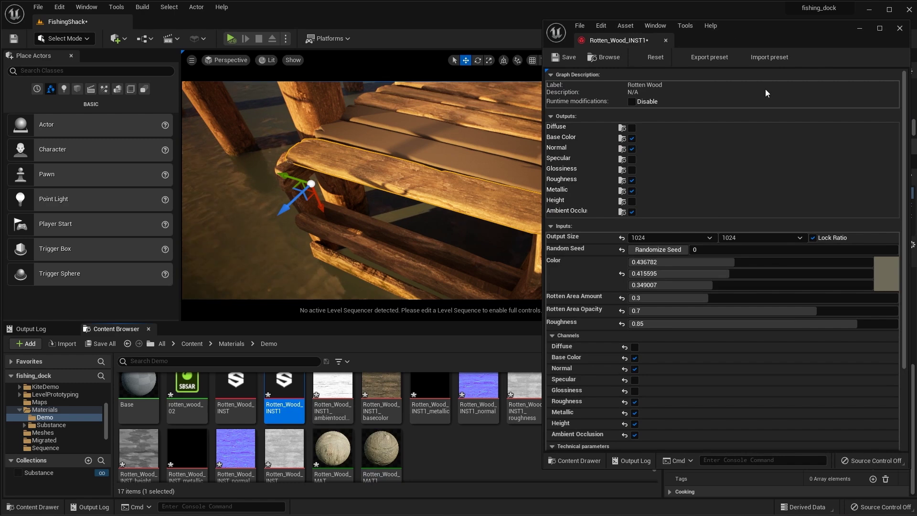
{"action": "left_click", "coordinate": [883, 283]}
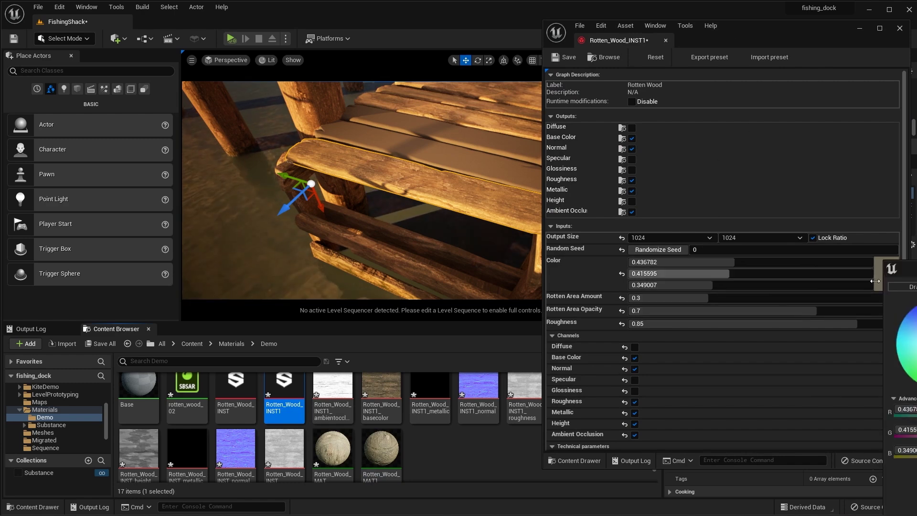
{"action": "left_click_drag", "start_coordinate": [812, 199], "coordinate": [810, 188]}
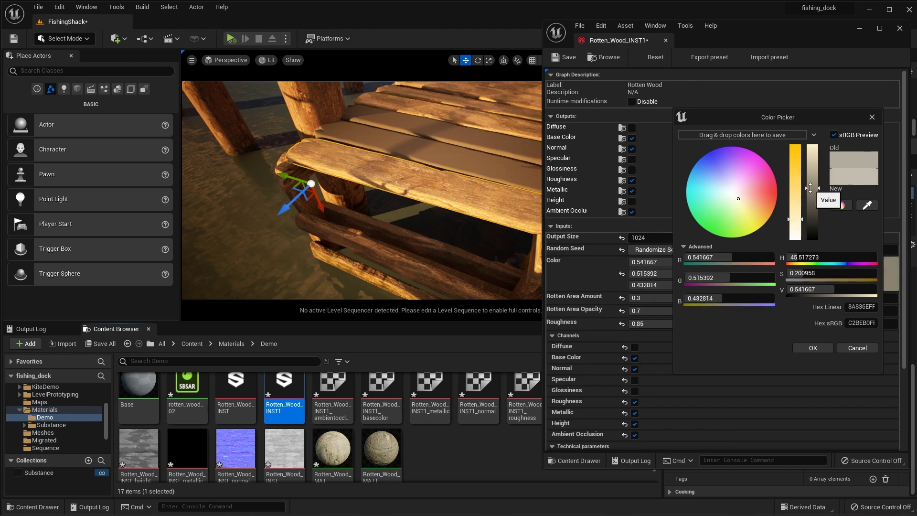
{"action": "left_click", "coordinate": [814, 349]}
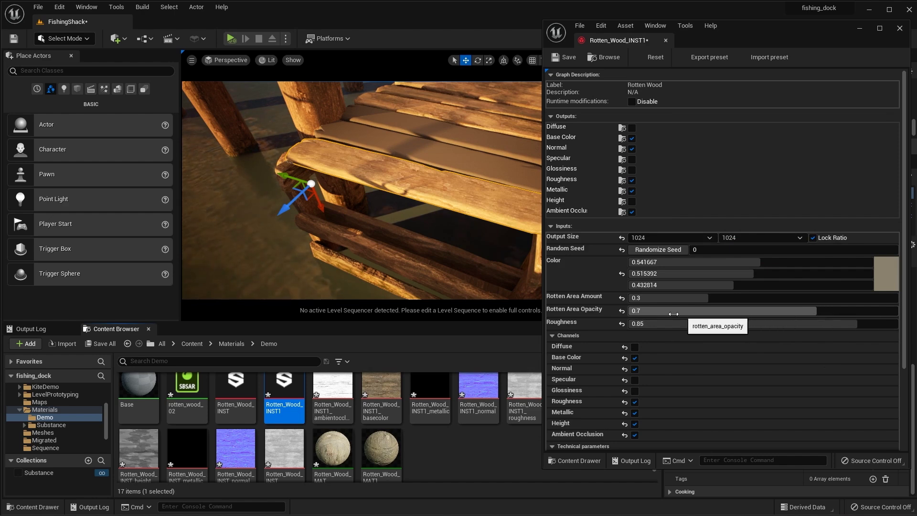
{"action": "left_click_drag", "start_coordinate": [672, 305], "coordinate": [874, 311]}
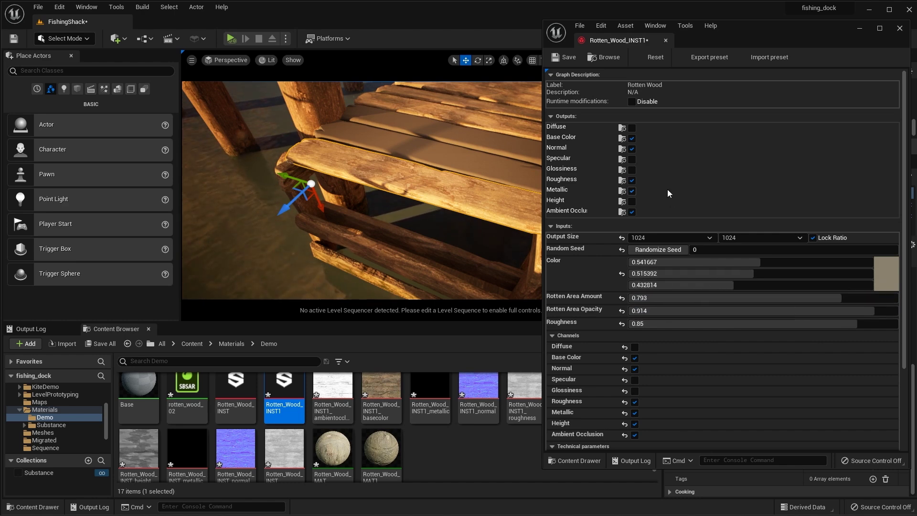
Save and close Rotten_Wood_INST1, then apply Rotten_Wood_MAT1 to two more dock planks
{"action": "left_click", "coordinate": [565, 57]}
{"action": "left_click", "coordinate": [900, 28]}
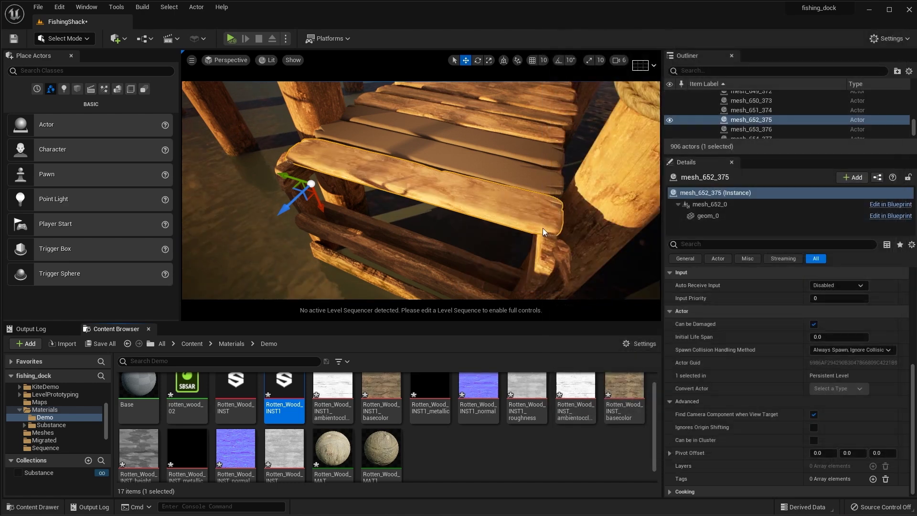
{"action": "left_click_drag", "start_coordinate": [503, 204], "coordinate": [499, 239]}
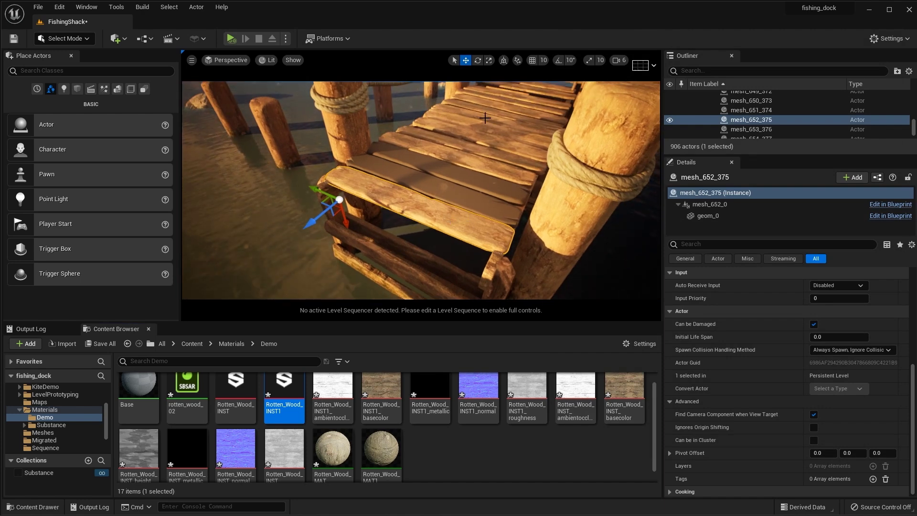
{"action": "left_click_drag", "start_coordinate": [381, 449], "coordinate": [421, 182]}
{"action": "left_click_drag", "start_coordinate": [381, 449], "coordinate": [473, 177]}
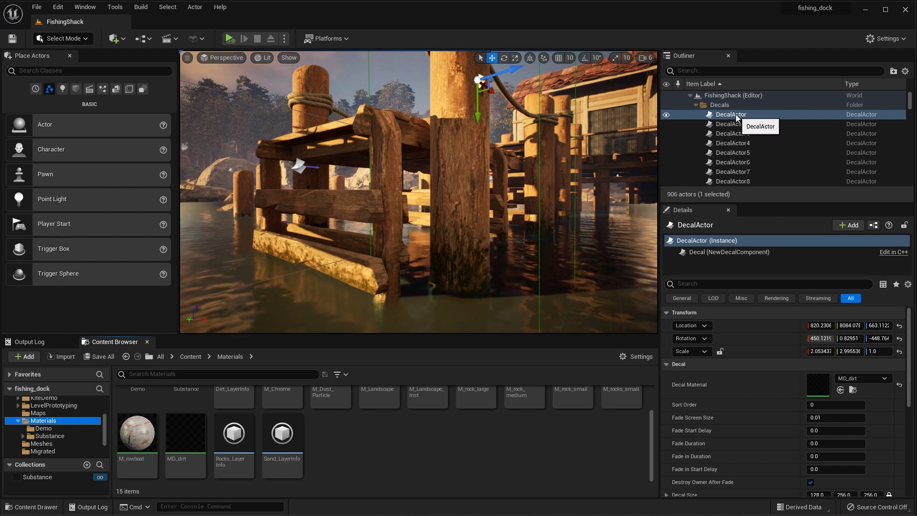
{"action": "double_click", "coordinate": [185, 432]}
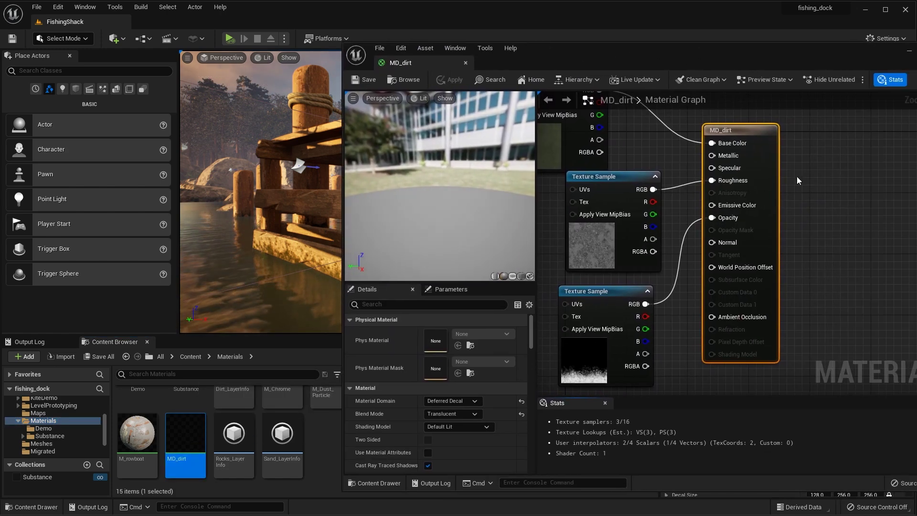
Trace MD_dirt's opacity texture to Large_Grunge_Gradient_Dirt_INST and open that instance to review its inputs
{"action": "right_click_drag", "start_coordinate": [798, 180], "coordinate": [900, 157]}
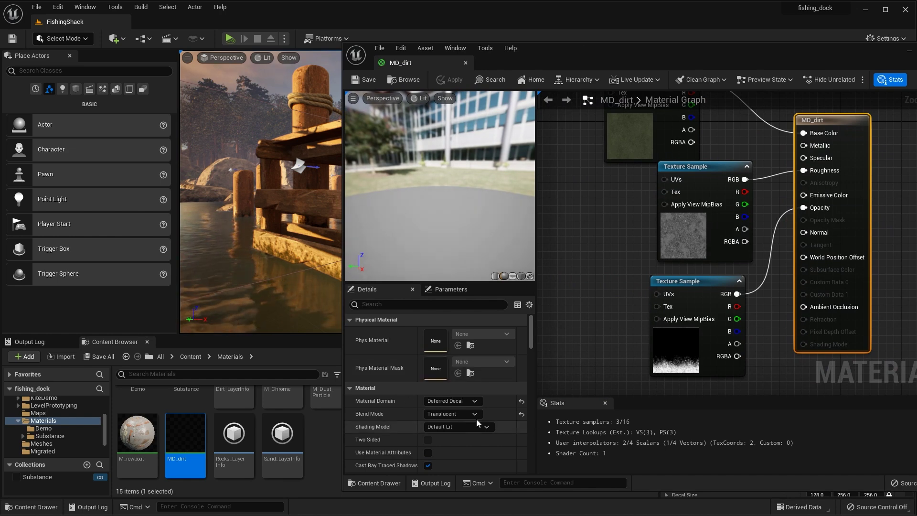
{"action": "right_click_drag", "start_coordinate": [628, 237], "coordinate": [631, 270]}
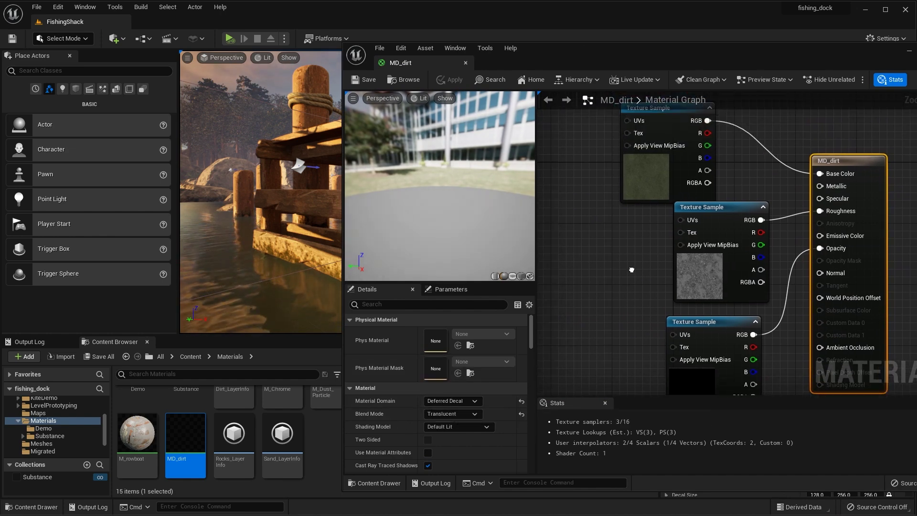
{"action": "right_click_drag", "start_coordinate": [735, 235], "coordinate": [752, 186]}
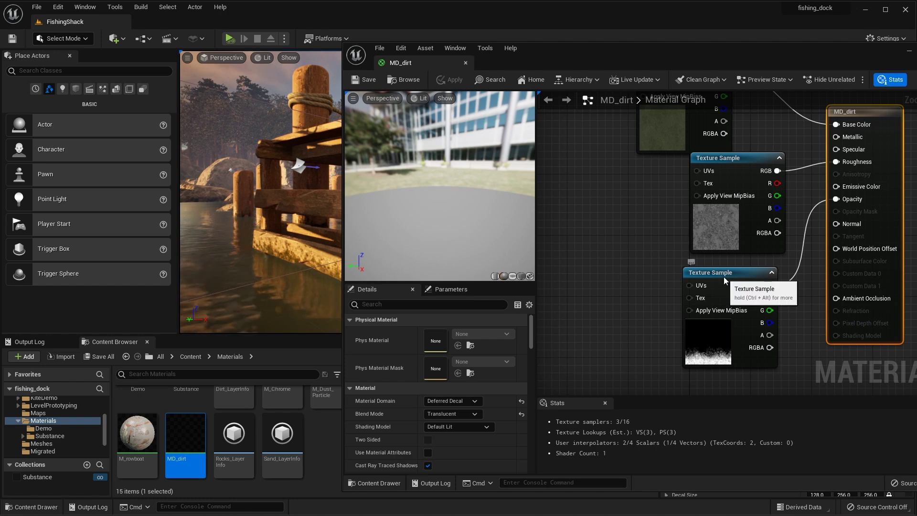
{"action": "left_click", "coordinate": [745, 290]}
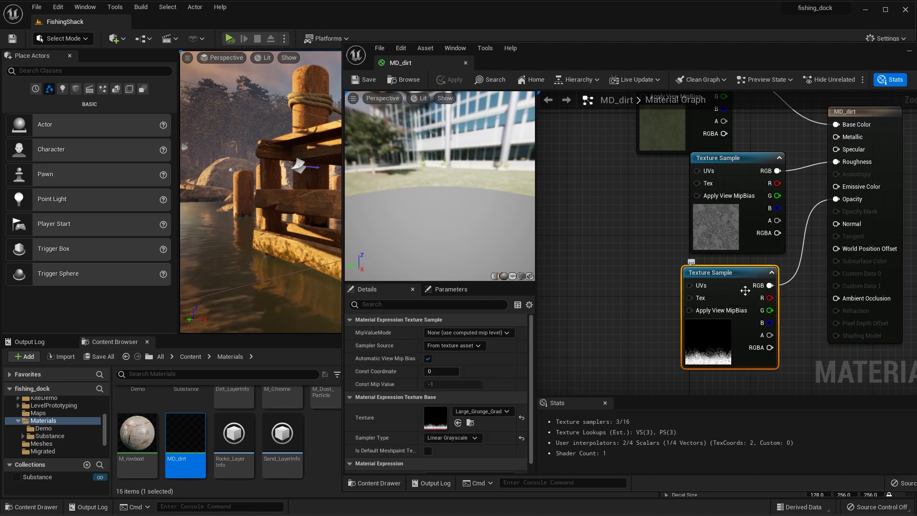
{"action": "left_click", "coordinate": [471, 422]}
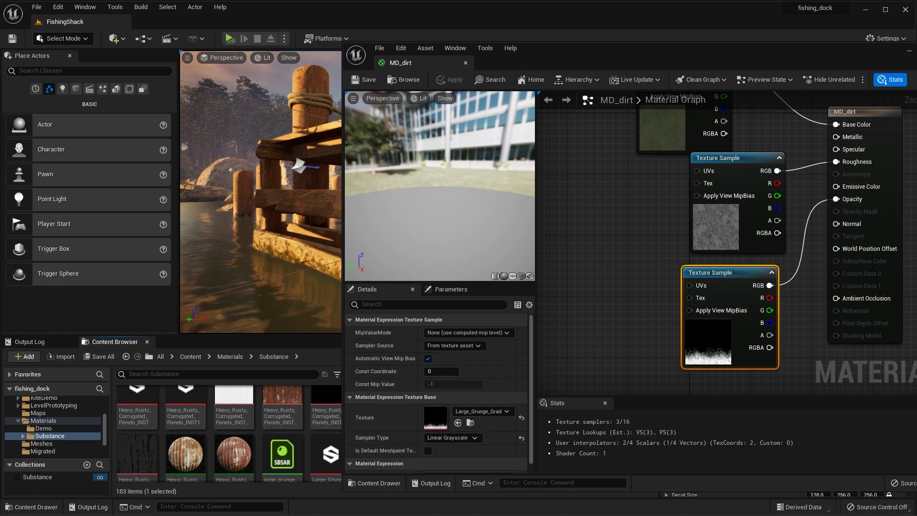
{"action": "left_click", "coordinate": [909, 50]}
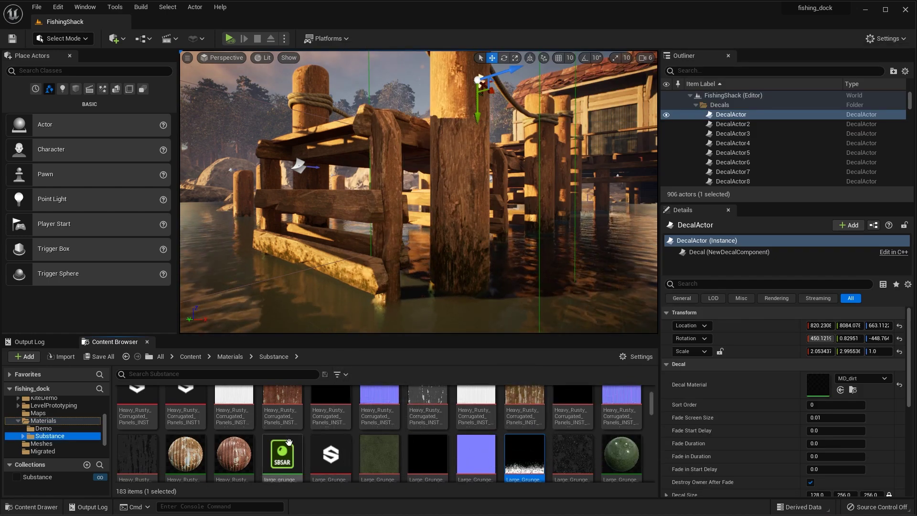
{"action": "double_click", "coordinate": [326, 440]}
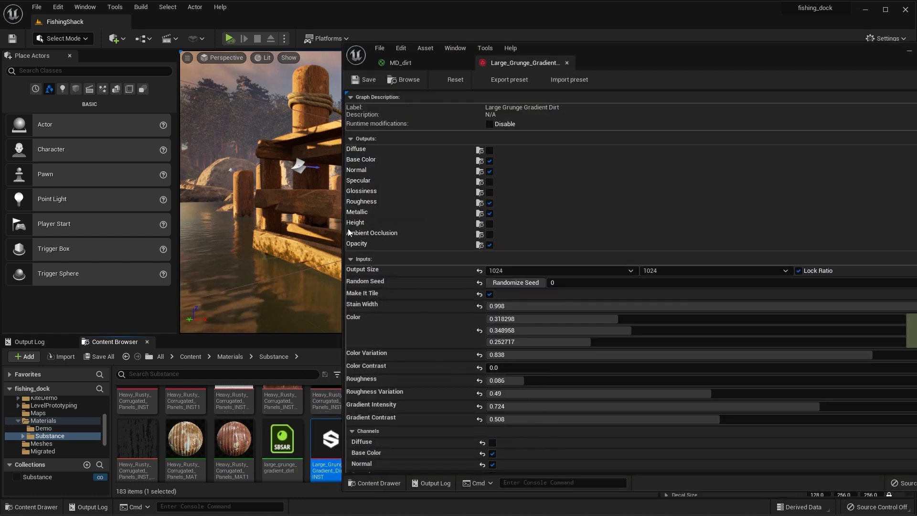
{"action": "left_click_drag", "start_coordinate": [345, 228], "coordinate": [548, 230]}
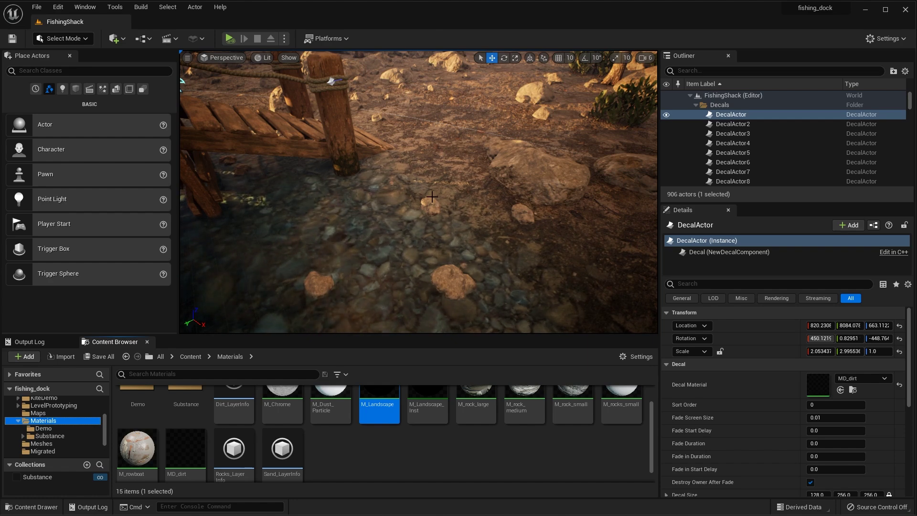
Trace M_Landscape's Sand base colour texture to Sand_Dunes_Coastal_Erosion_INST_basecolor in the Substance folder
{"action": "double_click", "coordinate": [380, 406]}
{"action": "mouse_move", "coordinate": [759, 210]}
{"action": "right_mouse_down"}
{"action": "mouse_move", "coordinate": [753, 259]}
{"action": "mouse_move", "coordinate": [783, 182]}
{"action": "mouse_move", "coordinate": [750, 222]}
{"action": "right_mouse_up"}
{"action": "scroll", "coordinate": [753, 259], "scroll_direction": "down", "scroll_amount": 3}
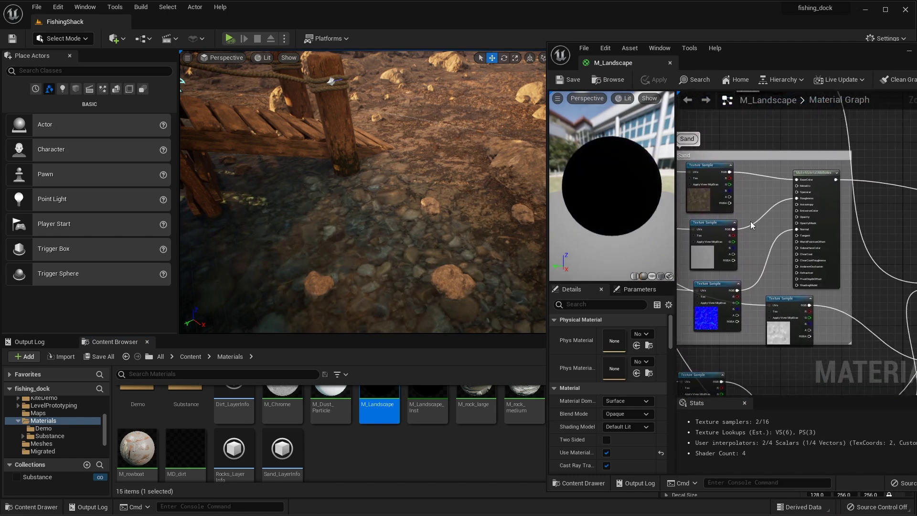
{"action": "right_click_drag", "start_coordinate": [778, 182], "coordinate": [799, 170]}
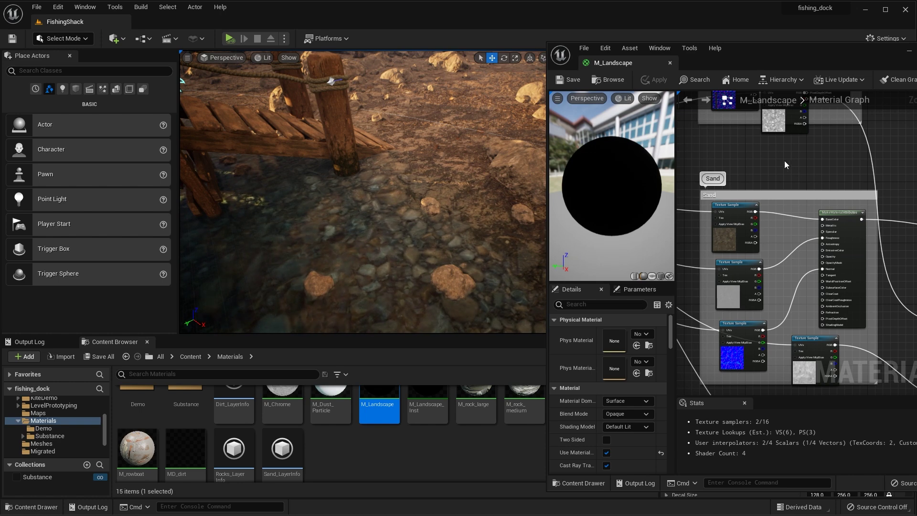
{"action": "scroll", "coordinate": [828, 242], "scroll_direction": "up", "scroll_amount": 4}
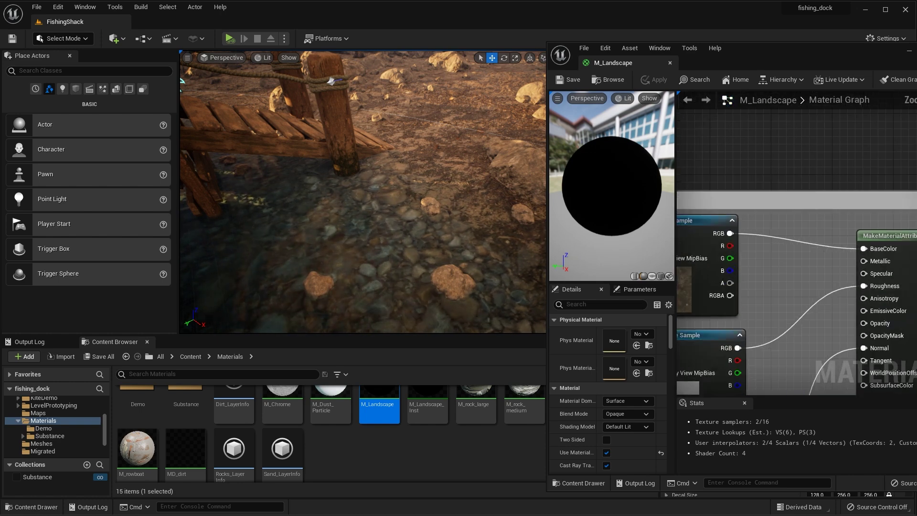
{"action": "scroll", "coordinate": [829, 242], "scroll_direction": "down", "scroll_amount": 4}
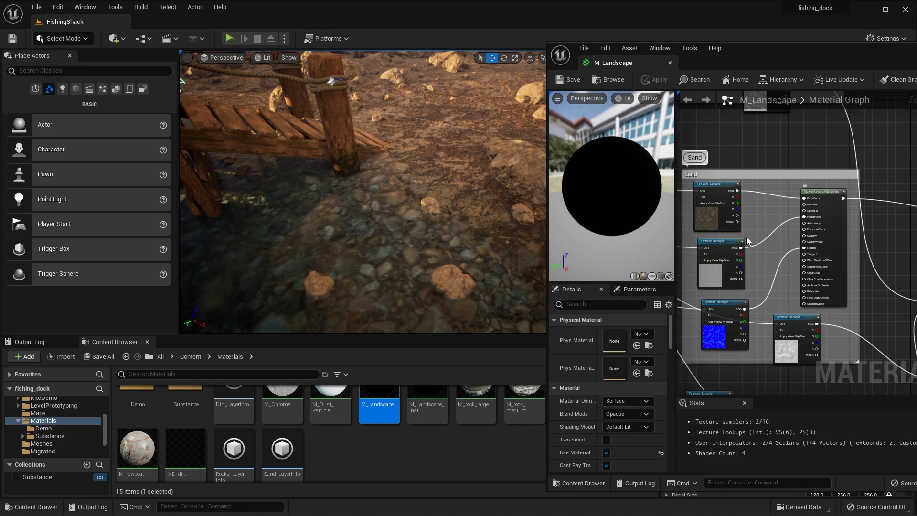
{"action": "left_click", "coordinate": [716, 208]}
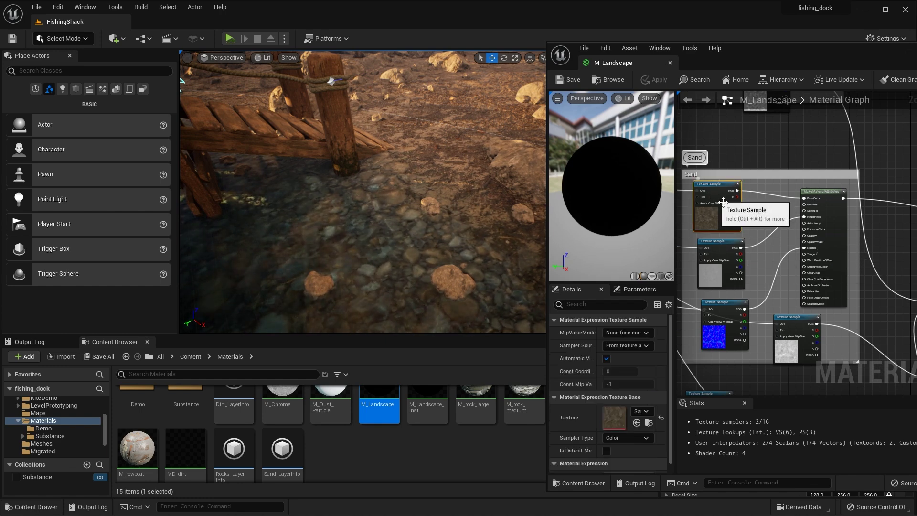
{"action": "left_click", "coordinate": [649, 422]}
{"action": "left_click", "coordinate": [909, 53]}
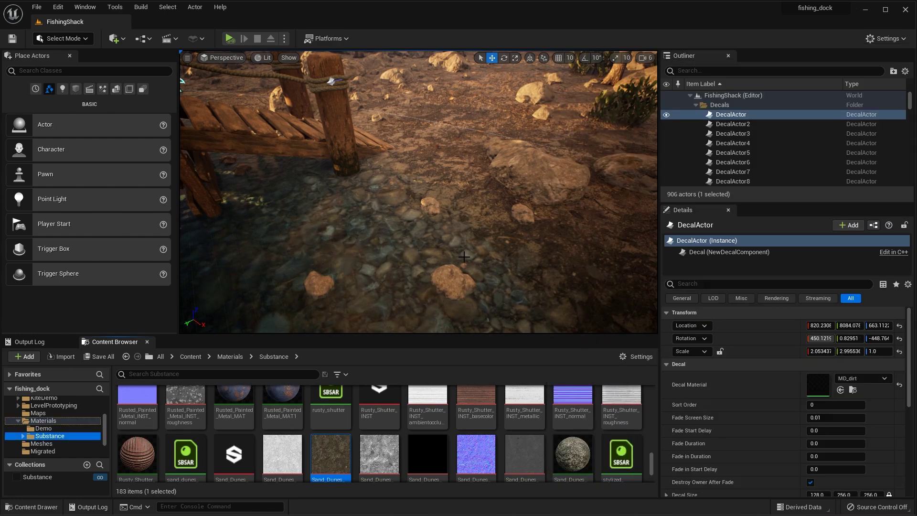
{"action": "scroll", "coordinate": [357, 424], "scroll_direction": "down", "scroll_amount": 1}
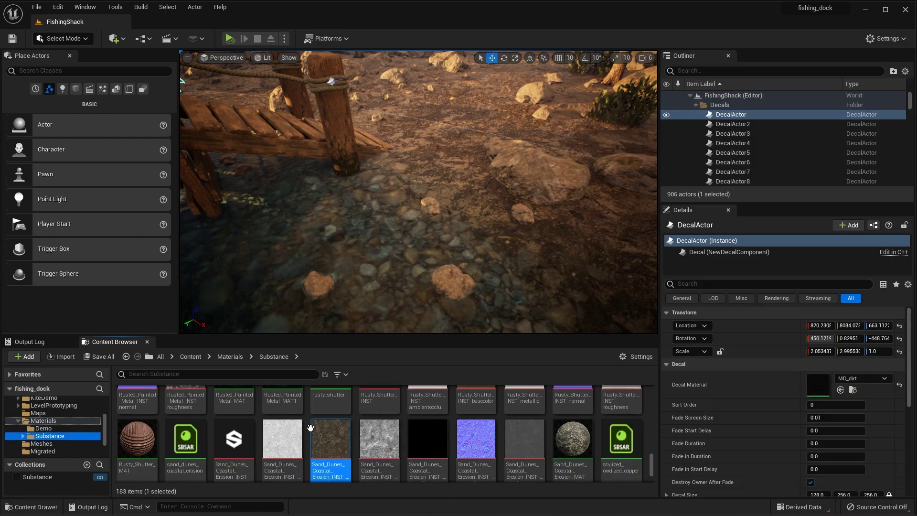
In Sand_Dunes_Coastal_Erosion_INST, brighten Color 1 by raising its Value from about 0.21 to 0.39
{"action": "double_click", "coordinate": [241, 441]}
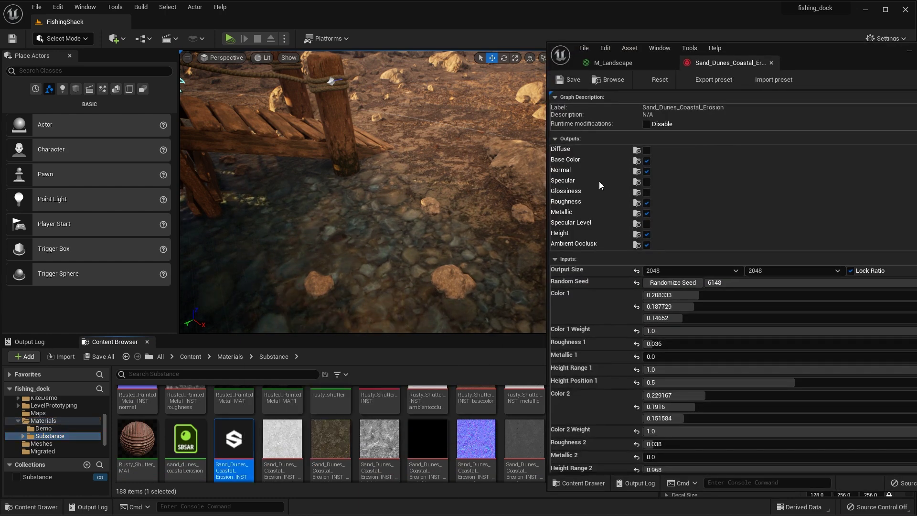
{"action": "left_click_drag", "start_coordinate": [548, 164], "coordinate": [604, 163]}
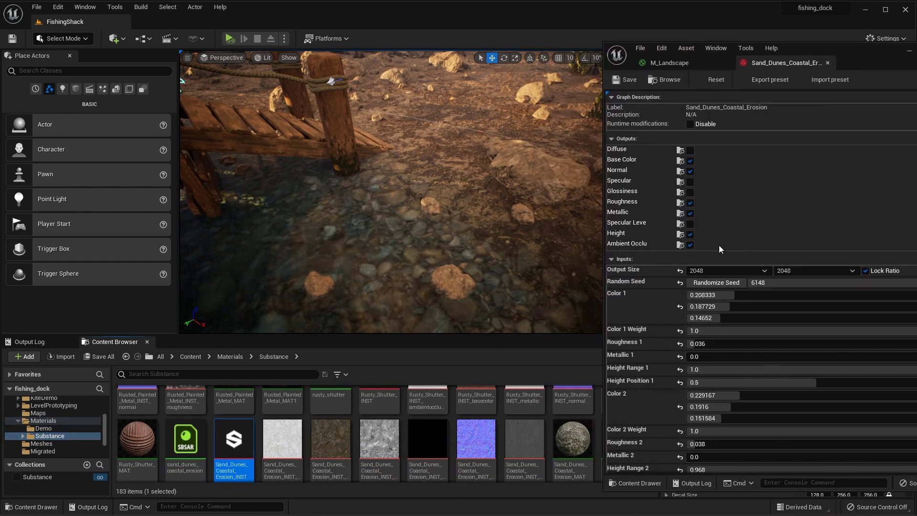
{"action": "scroll", "coordinate": [781, 214], "scroll_direction": "down", "scroll_amount": 1}
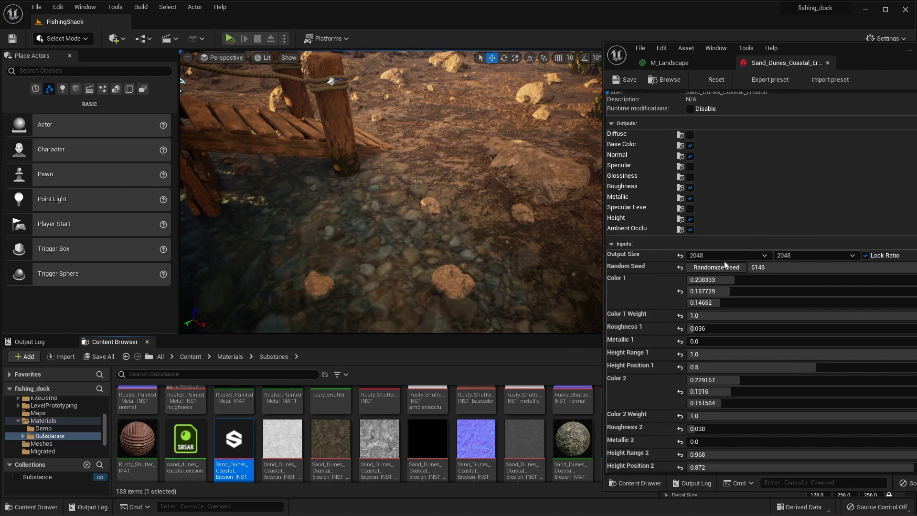
{"action": "left_click", "coordinate": [910, 285]}
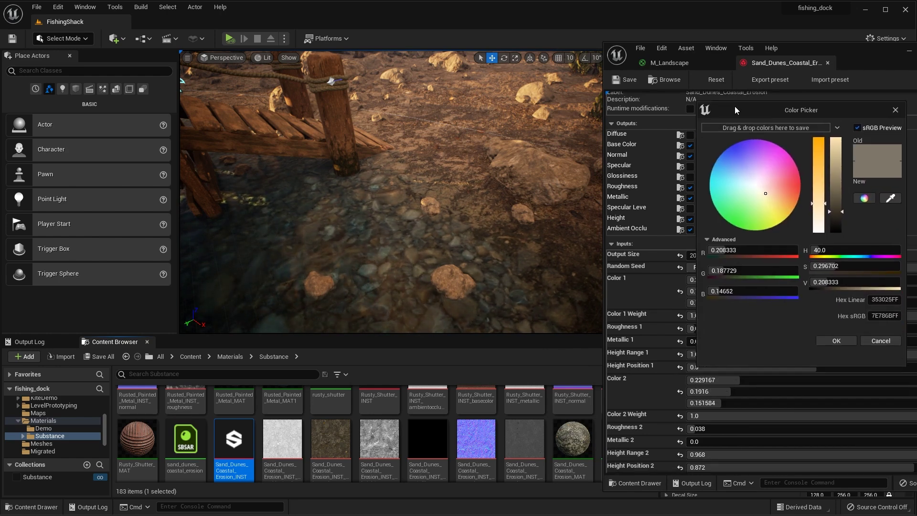
{"action": "left_click_drag", "start_coordinate": [840, 172], "coordinate": [839, 132]}
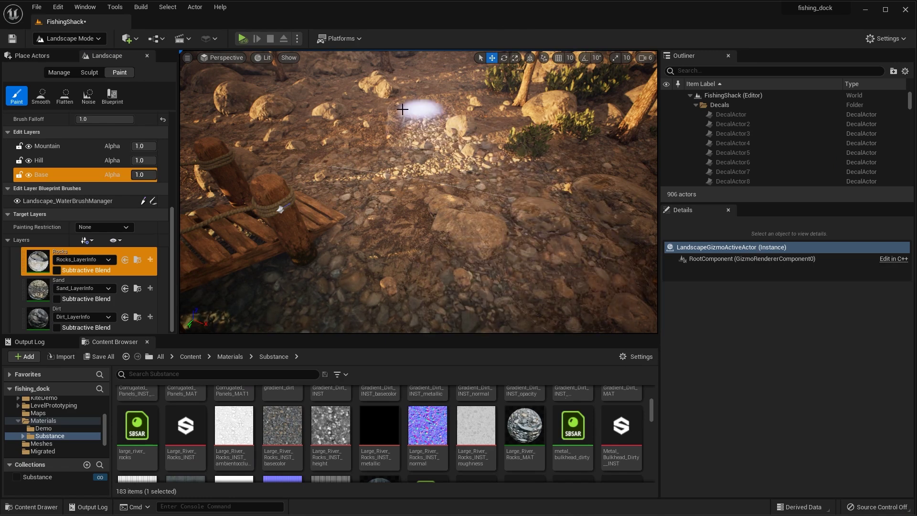
In Large_River_Rocks_INST, make Color 2 a darker, bluer grey and apply it
{"action": "double_click", "coordinate": [186, 425]}
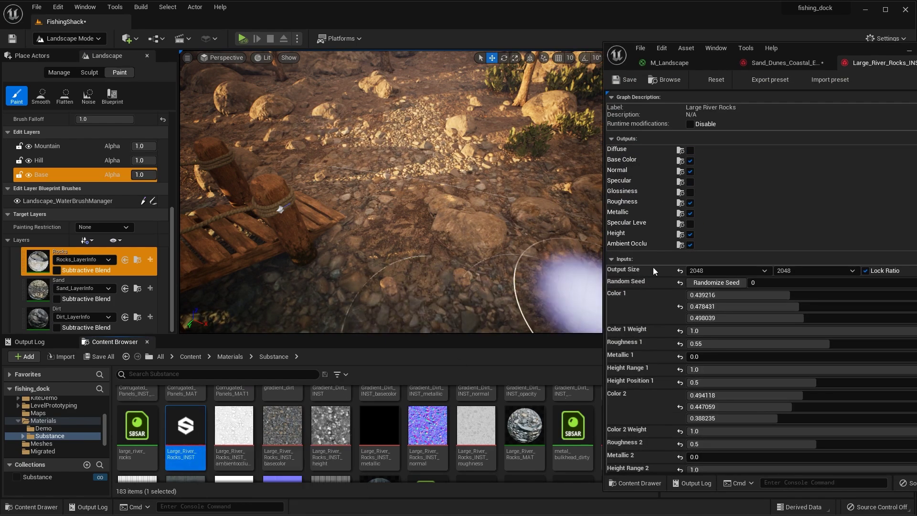
{"action": "left_click_drag", "start_coordinate": [764, 52], "coordinate": [779, 26]}
{"action": "left_click", "coordinate": [892, 382]}
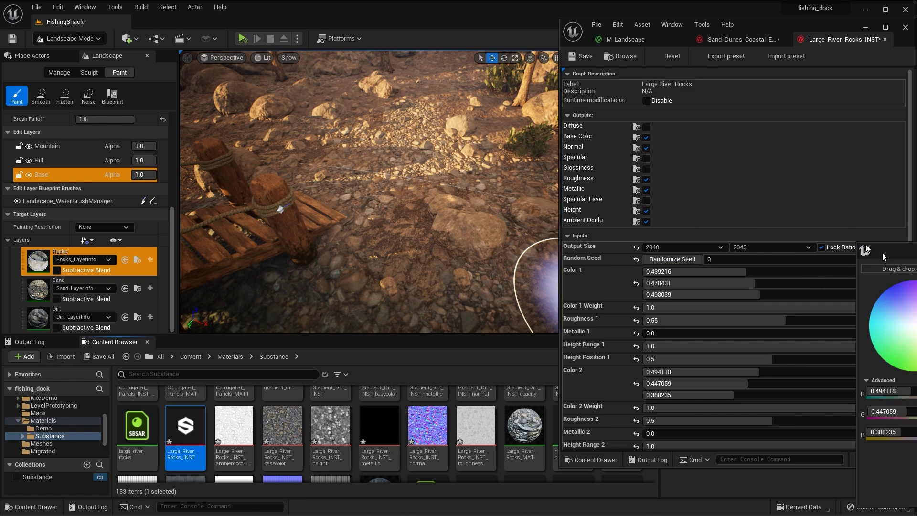
{"action": "left_click_drag", "start_coordinate": [781, 173], "coordinate": [791, 196]}
{"action": "left_click_drag", "start_coordinate": [710, 181], "coordinate": [695, 170]}
{"action": "left_click", "coordinate": [785, 330]}
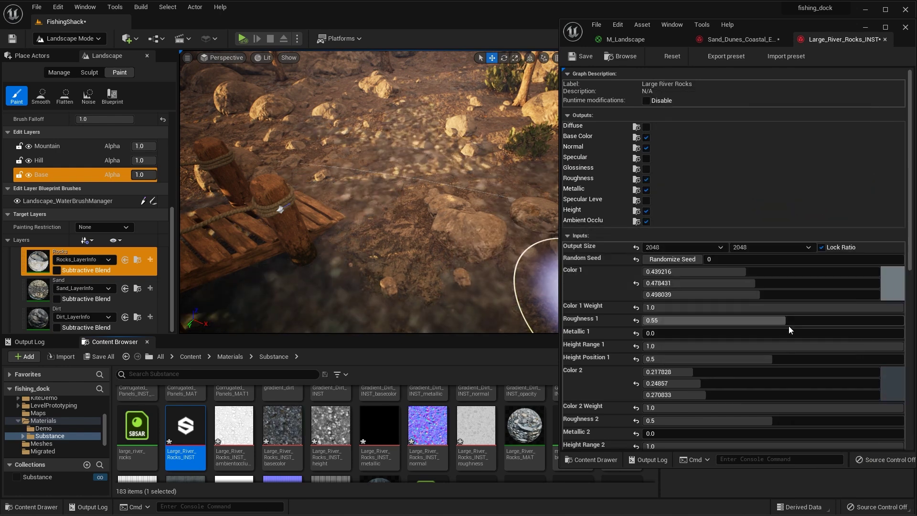
{"action": "scroll", "coordinate": [808, 323], "scroll_direction": "down", "scroll_amount": 1}
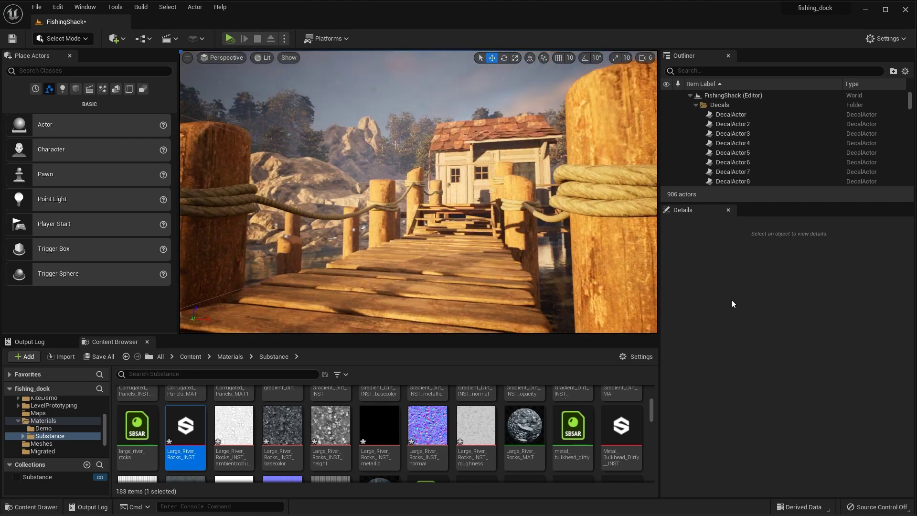
Show the Plugins > Substance page of Project Settings, keeping Substance Engine on GPU Engine
{"action": "left_click", "coordinate": [56, 7]}
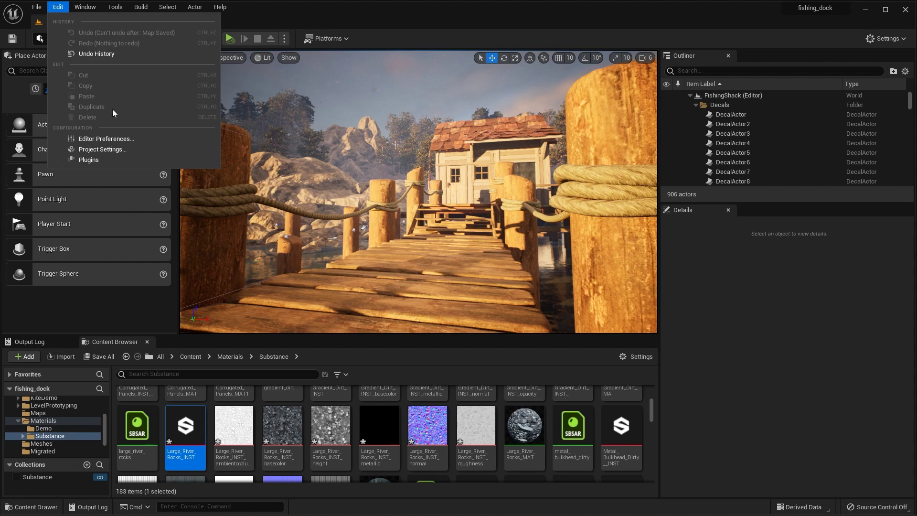
{"action": "left_click", "coordinate": [102, 149]}
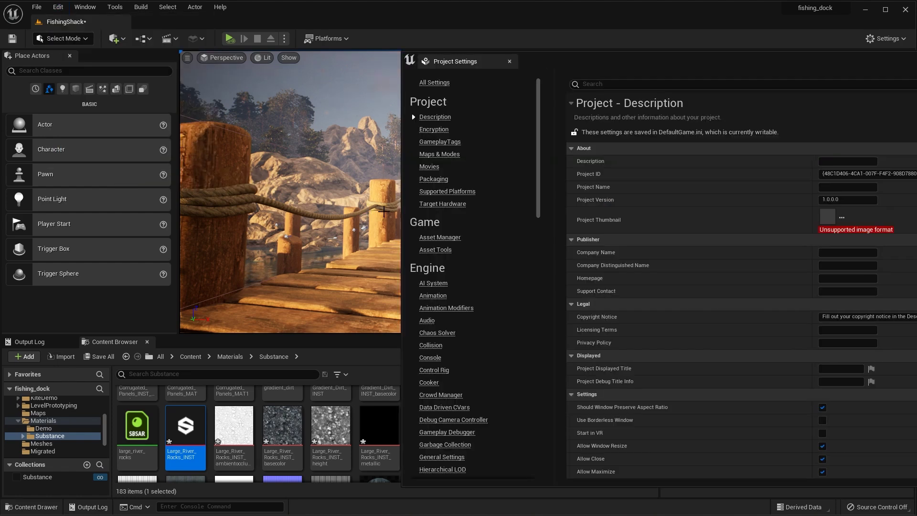
{"action": "left_click_drag", "start_coordinate": [641, 63], "coordinate": [340, 24]}
{"action": "left_click_drag", "start_coordinate": [238, 164], "coordinate": [266, 387]}
{"action": "left_click", "coordinate": [134, 353]}
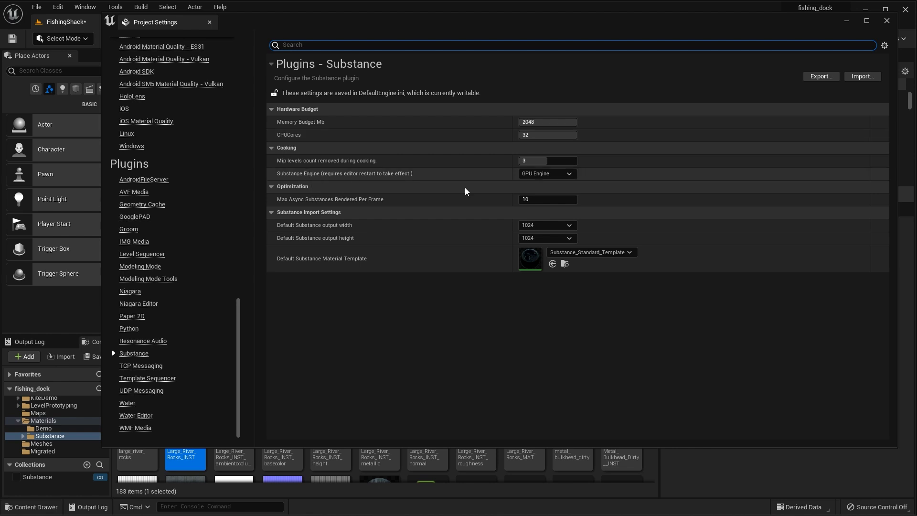
{"action": "left_click", "coordinate": [568, 175]}
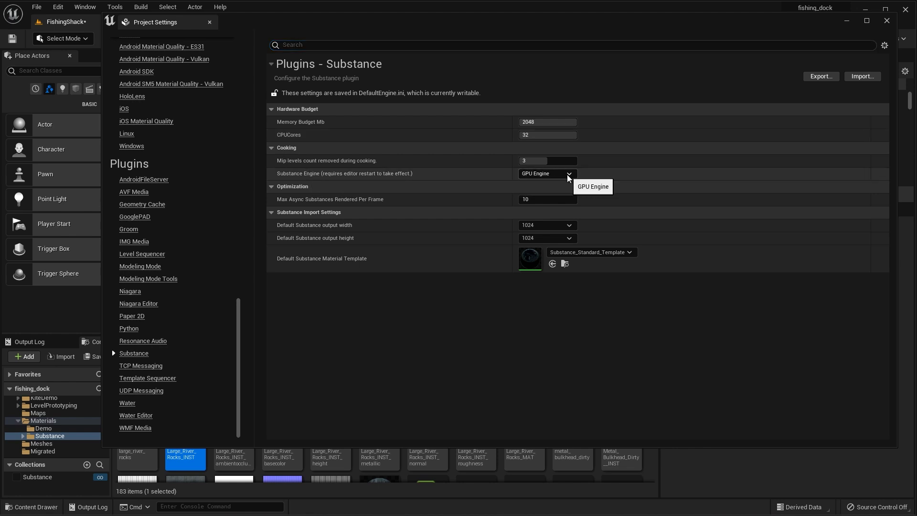